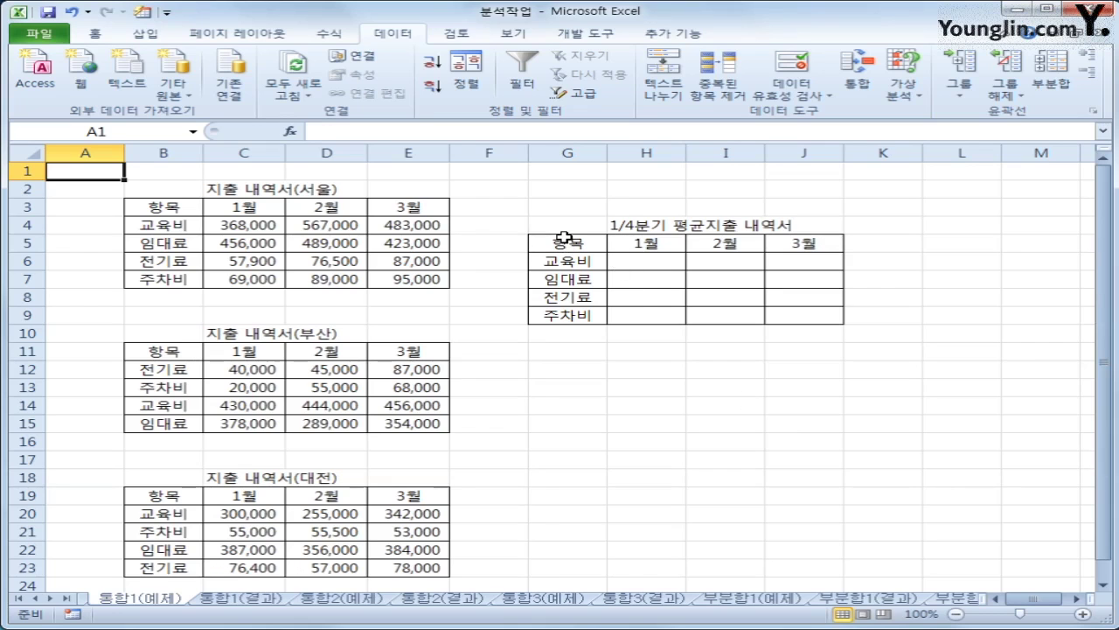
drag(565, 238, 802, 321)
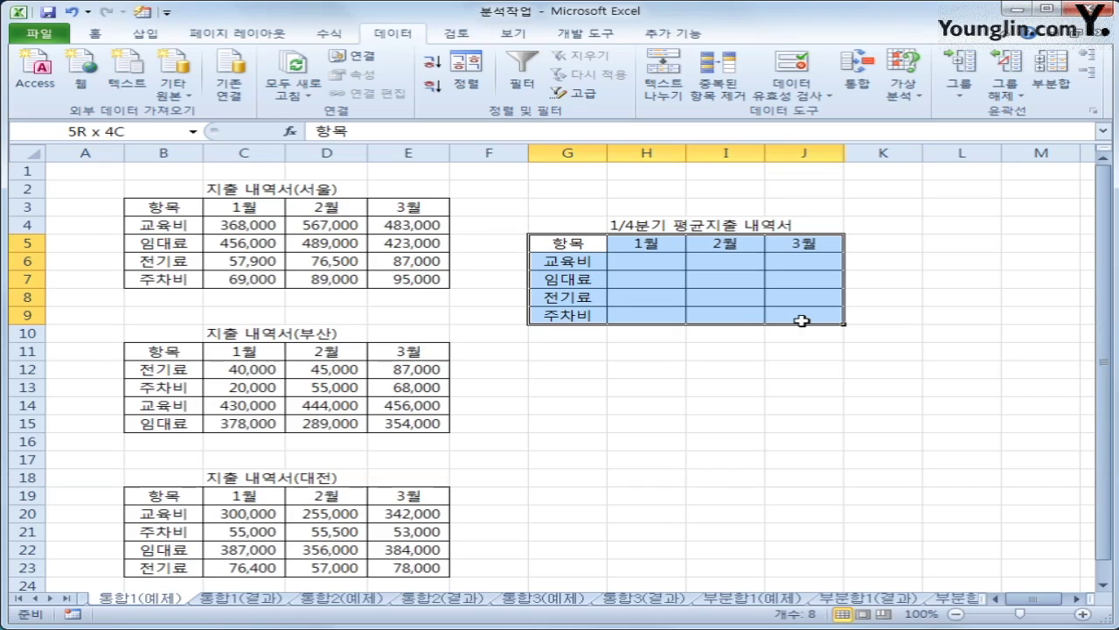
drag(802, 321, 802, 321)
click(811, 376)
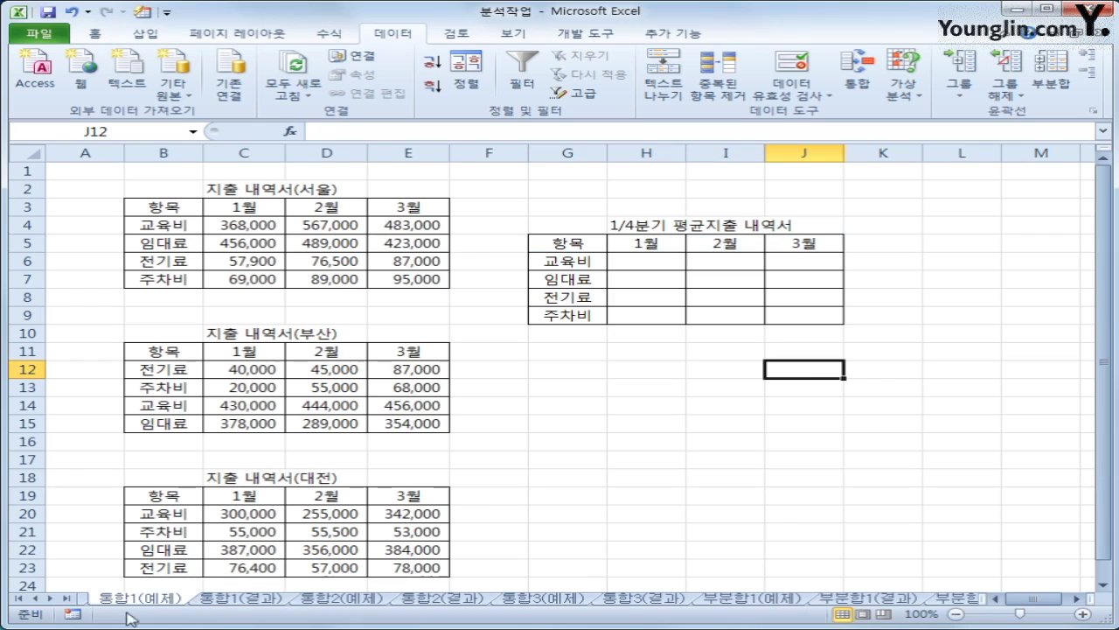
mouse_move(131, 163)
mouse_down()
mouse_move(112, 287)
mouse_move(437, 213)
mouse_move(131, 163)
mouse_up()
mouse_move(153, 330)
mouse_down()
mouse_move(420, 451)
mouse_move(155, 326)
mouse_up()
mouse_move(132, 476)
mouse_down()
mouse_move(109, 586)
mouse_move(455, 579)
mouse_move(236, 476)
mouse_move(112, 473)
mouse_up()
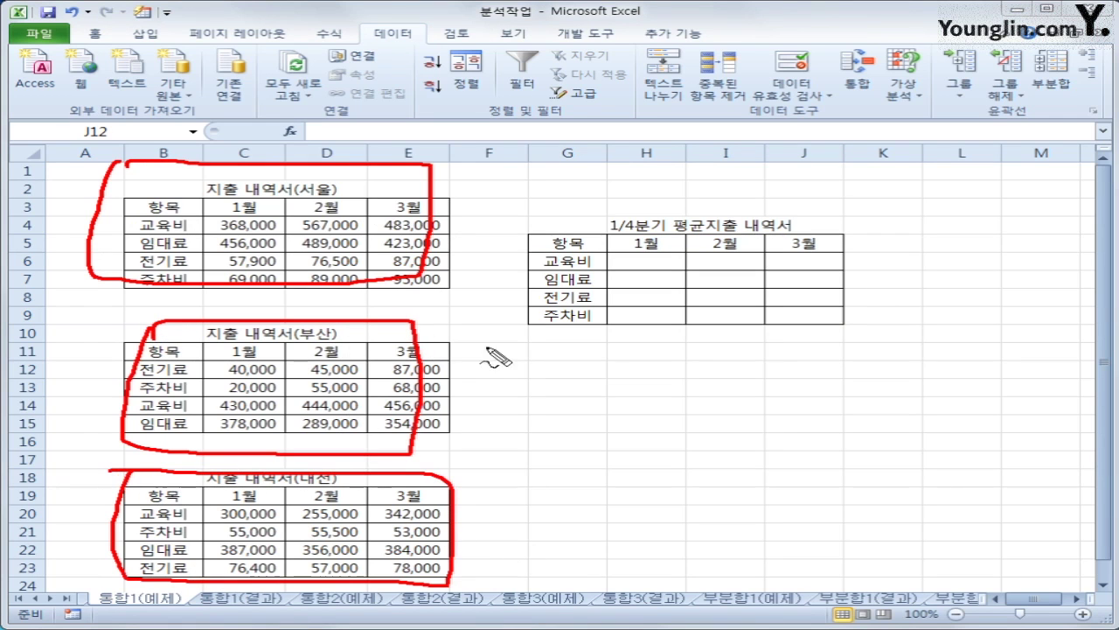
mouse_move(439, 219)
mouse_down()
mouse_move(558, 271)
mouse_move(454, 341)
mouse_up()
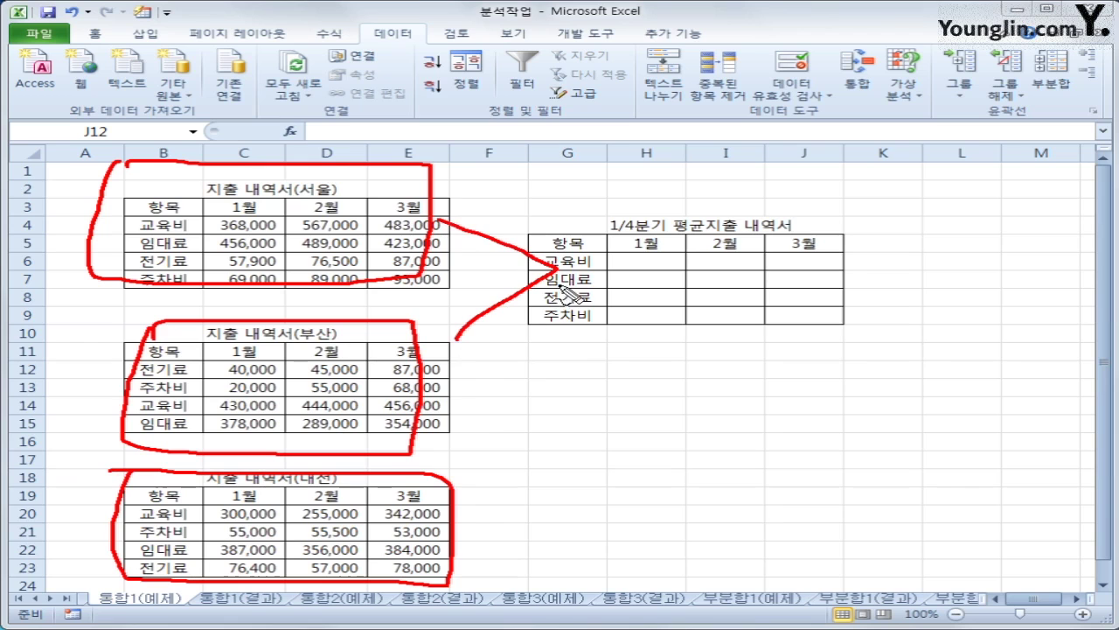
drag(560, 278, 485, 481)
mouse_move(699, 229)
mouse_down()
mouse_move(687, 182)
mouse_move(695, 236)
mouse_up()
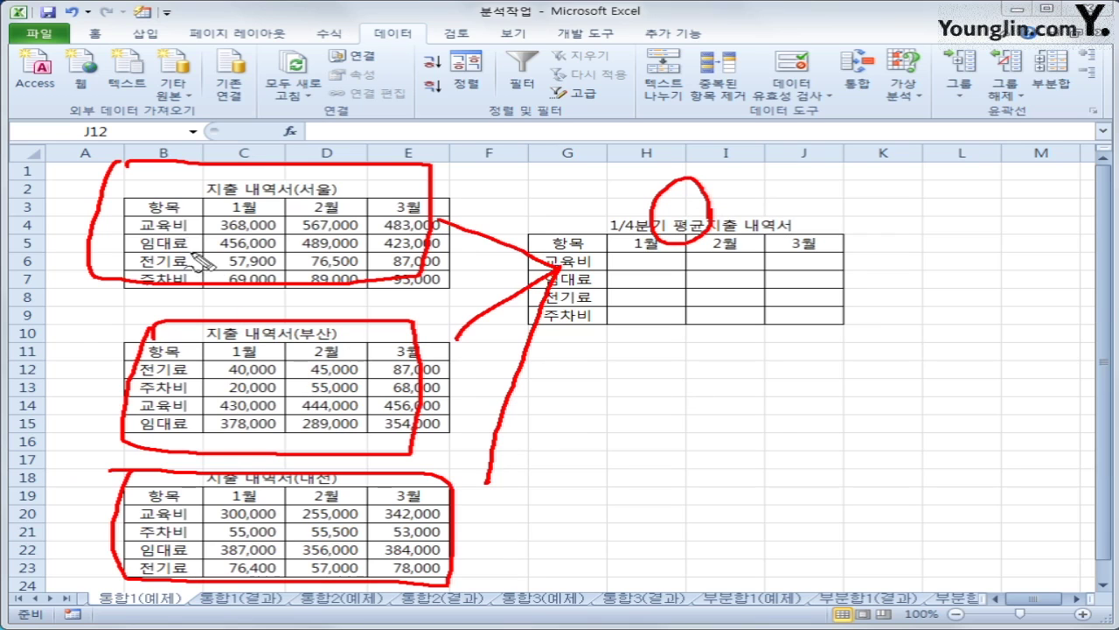
mouse_move(130, 200)
mouse_down()
mouse_move(120, 294)
mouse_move(420, 302)
mouse_move(447, 226)
mouse_move(316, 200)
mouse_move(159, 203)
mouse_up()
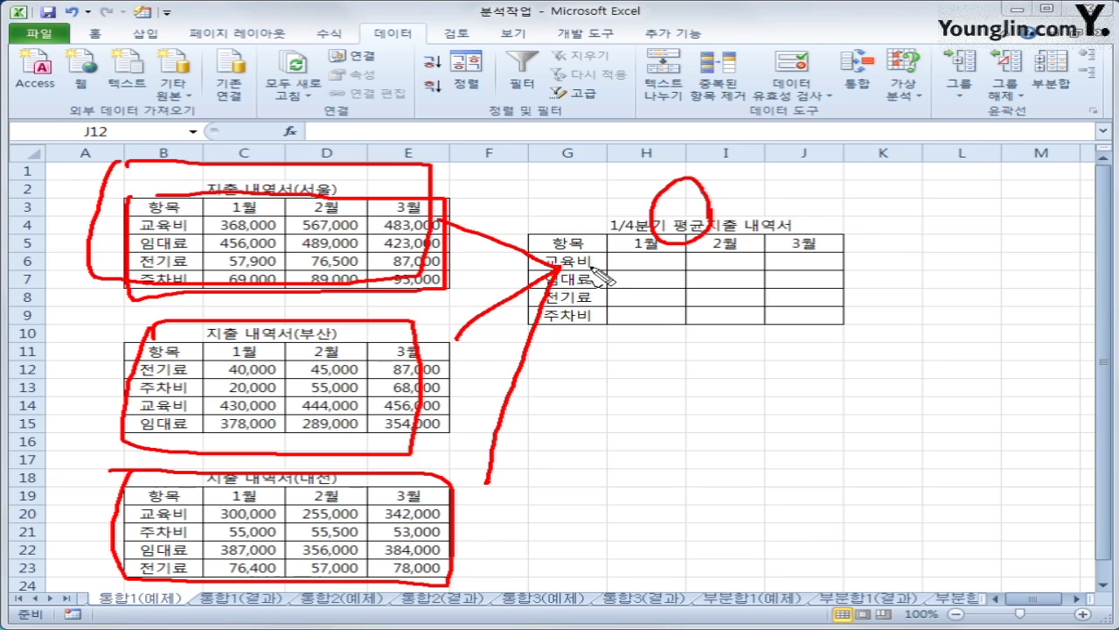
mouse_move(551, 264)
mouse_down()
mouse_move(603, 272)
mouse_move(596, 330)
mouse_up()
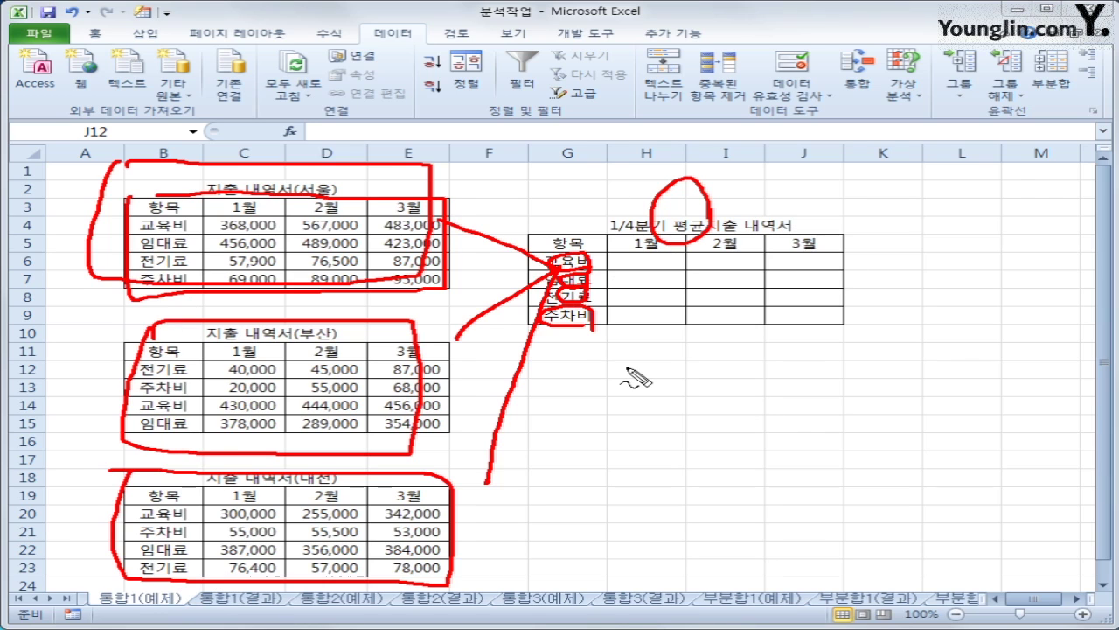
key(Escape)
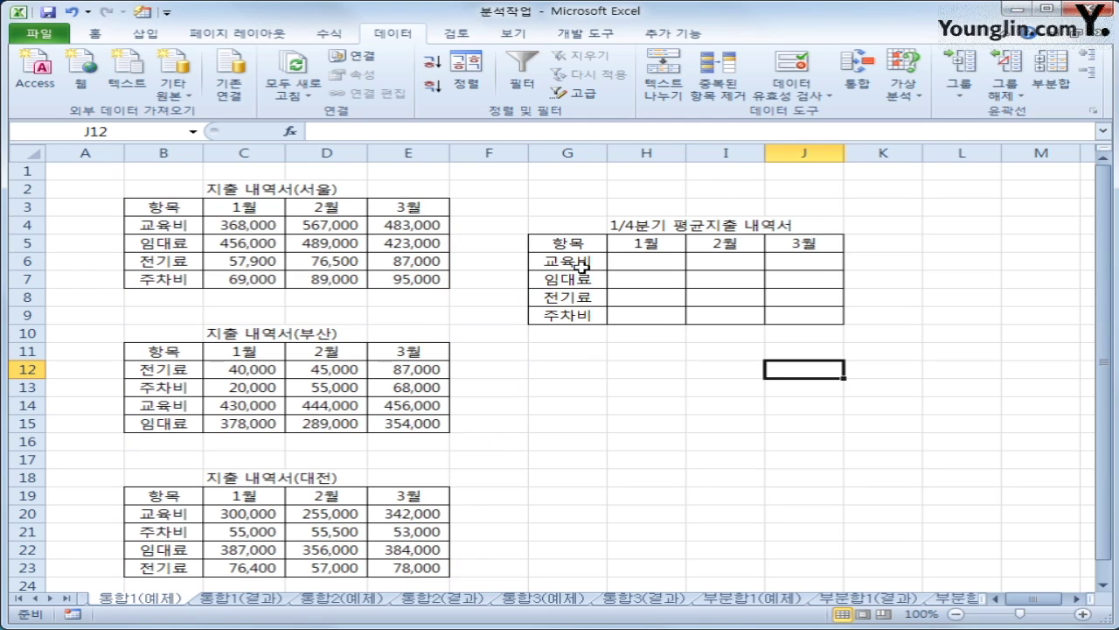
Start a consolidation into the 1/4분기 평균지출 내역서 table, range G5:J9, with 평균 as the function
drag(585, 242, 787, 311)
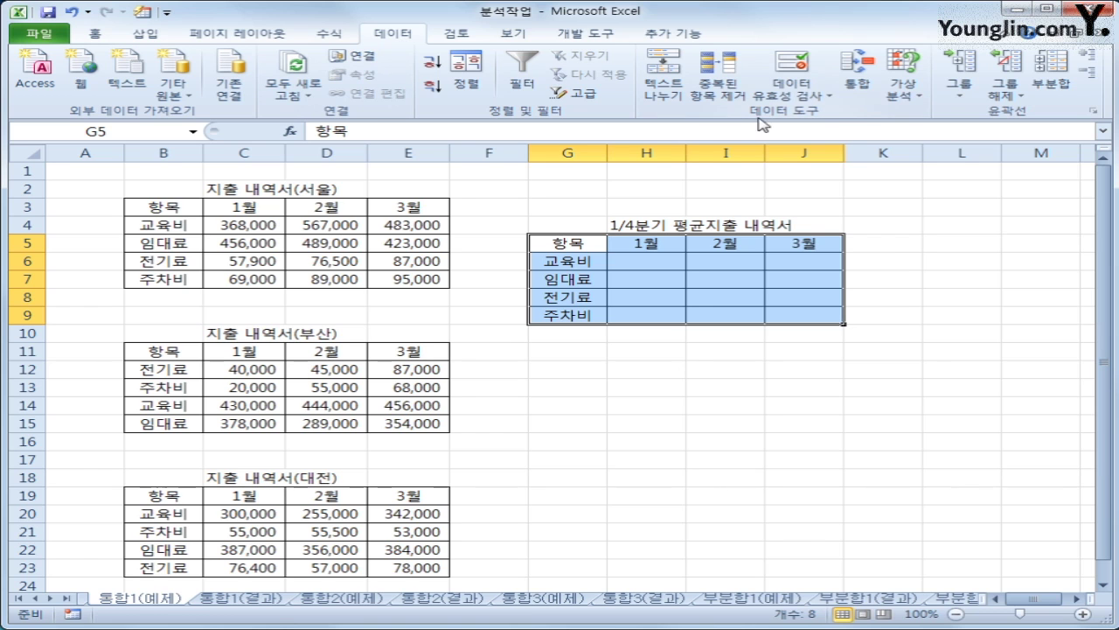
click(868, 90)
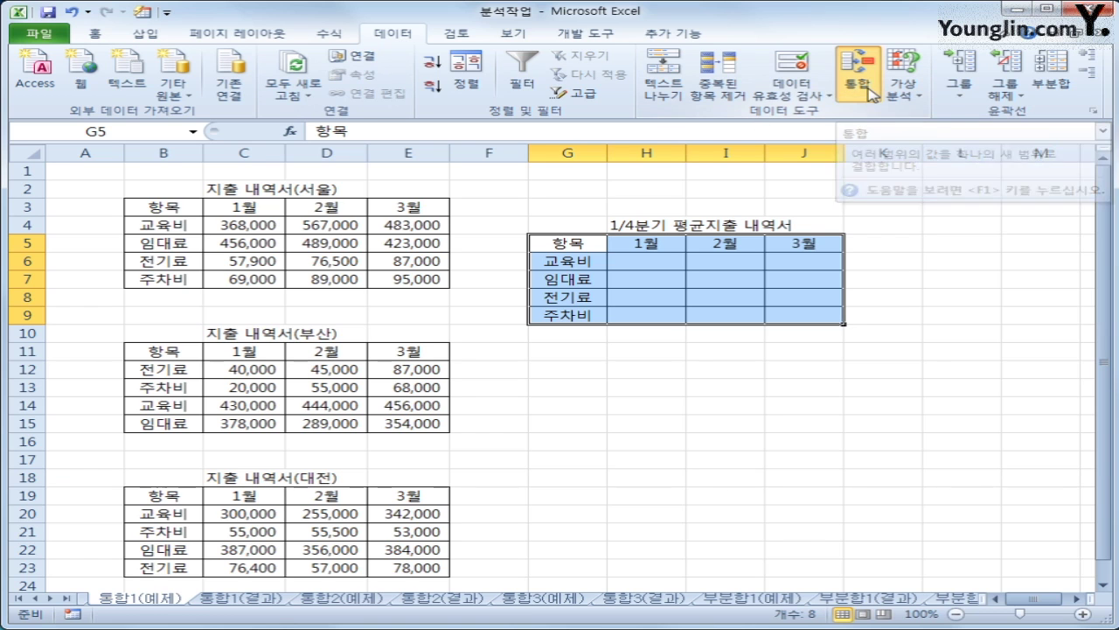
drag(746, 255, 688, 327)
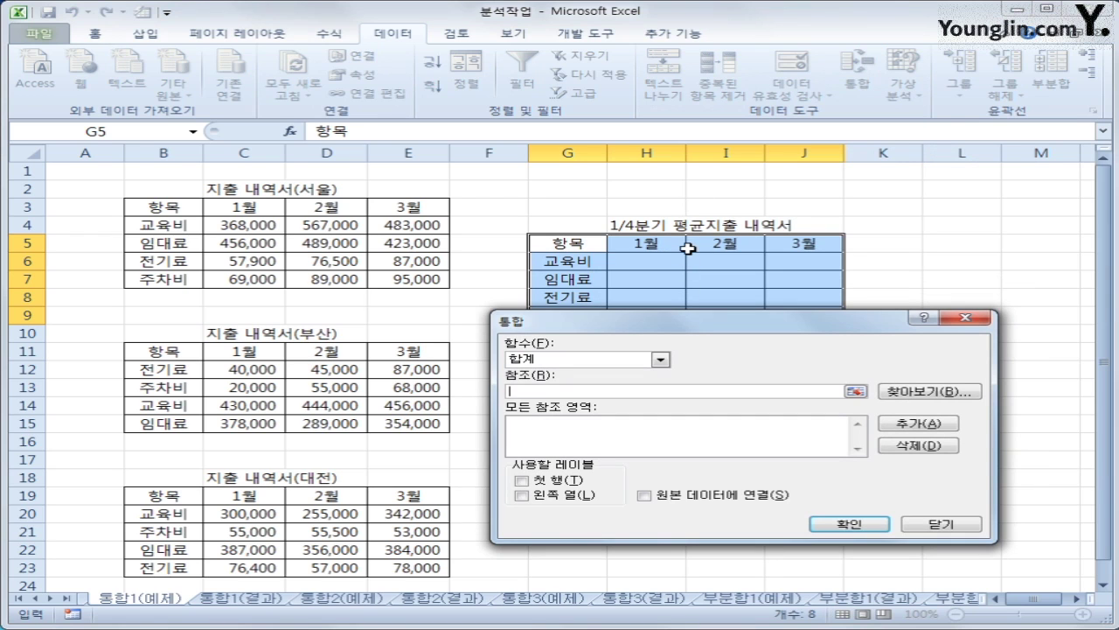
click(661, 360)
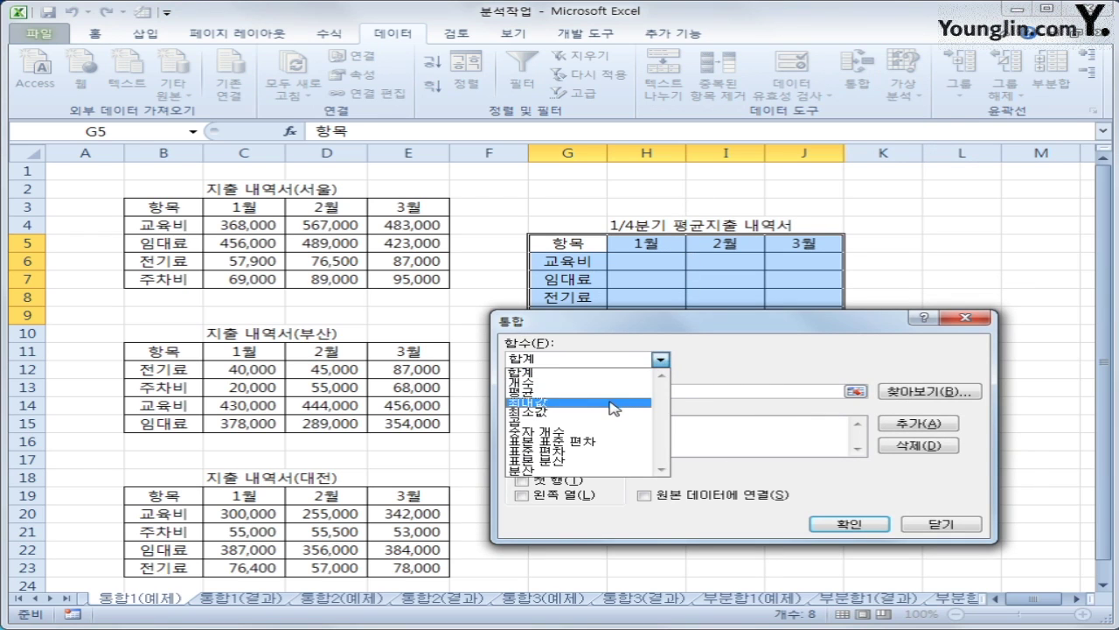
click(647, 400)
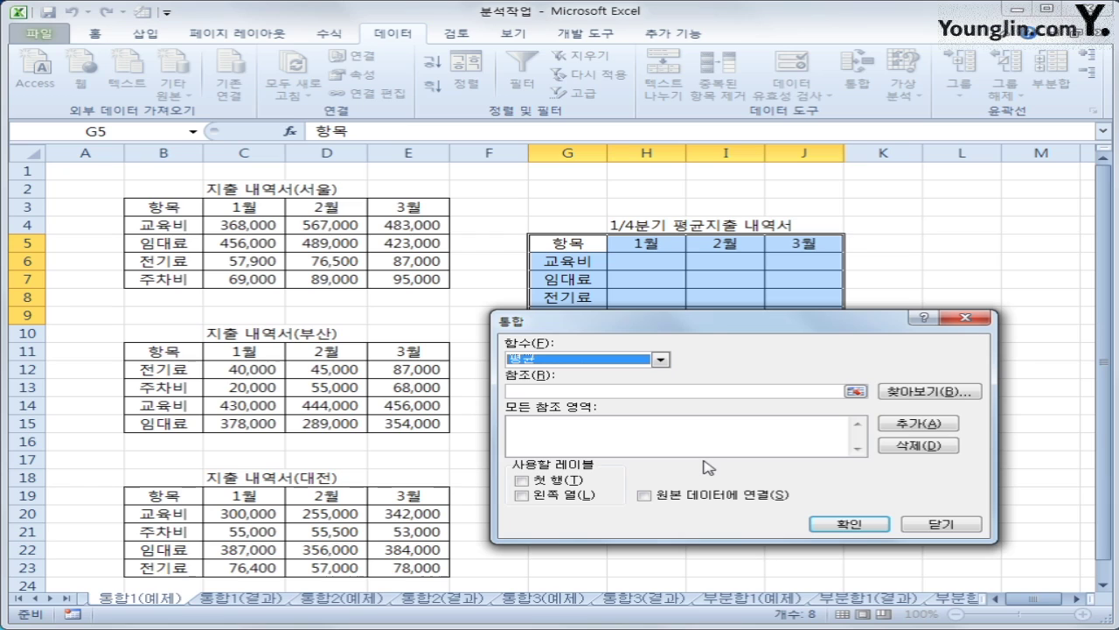
Add the 서울, 부산 and 대전 expense tables, B3:E7, B11:E15 and B19:E23, as the consolidation's reference ranges
click(566, 391)
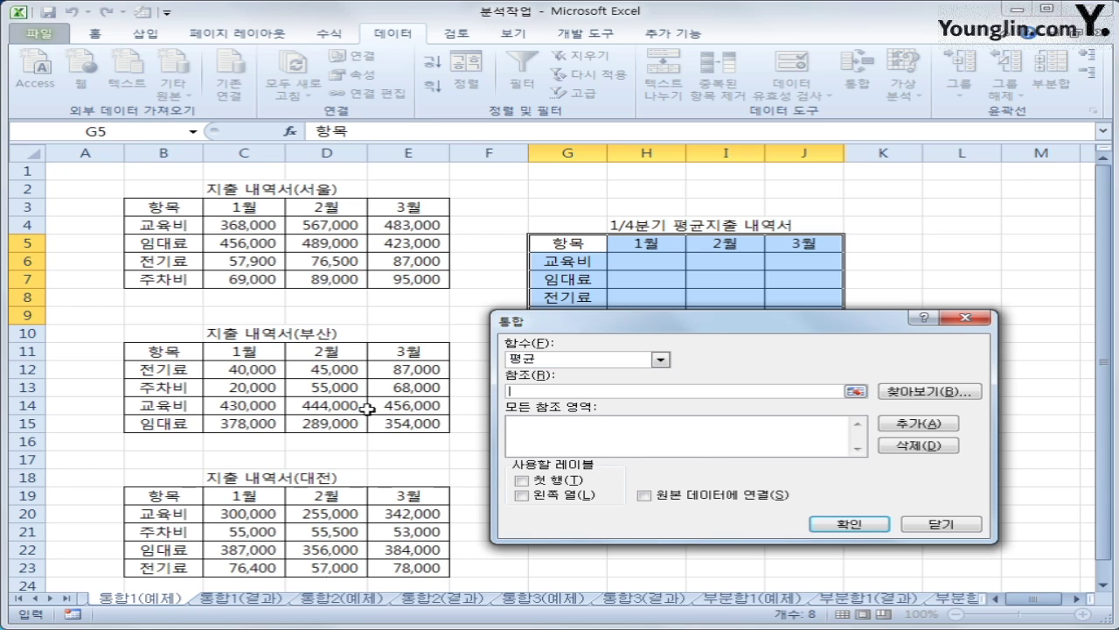
drag(162, 210, 402, 280)
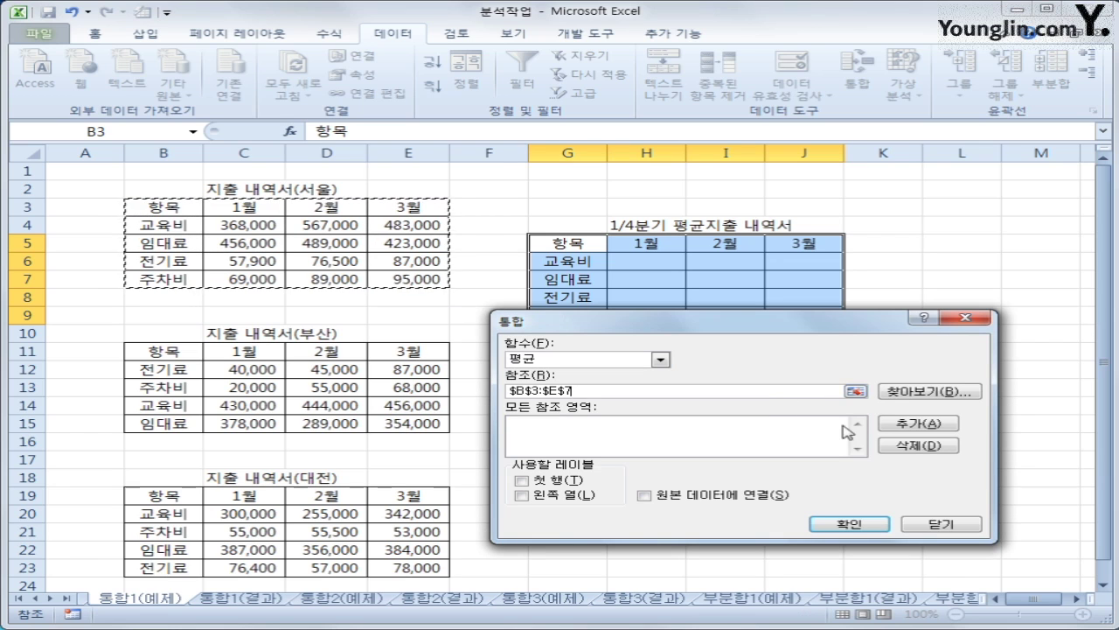
click(918, 423)
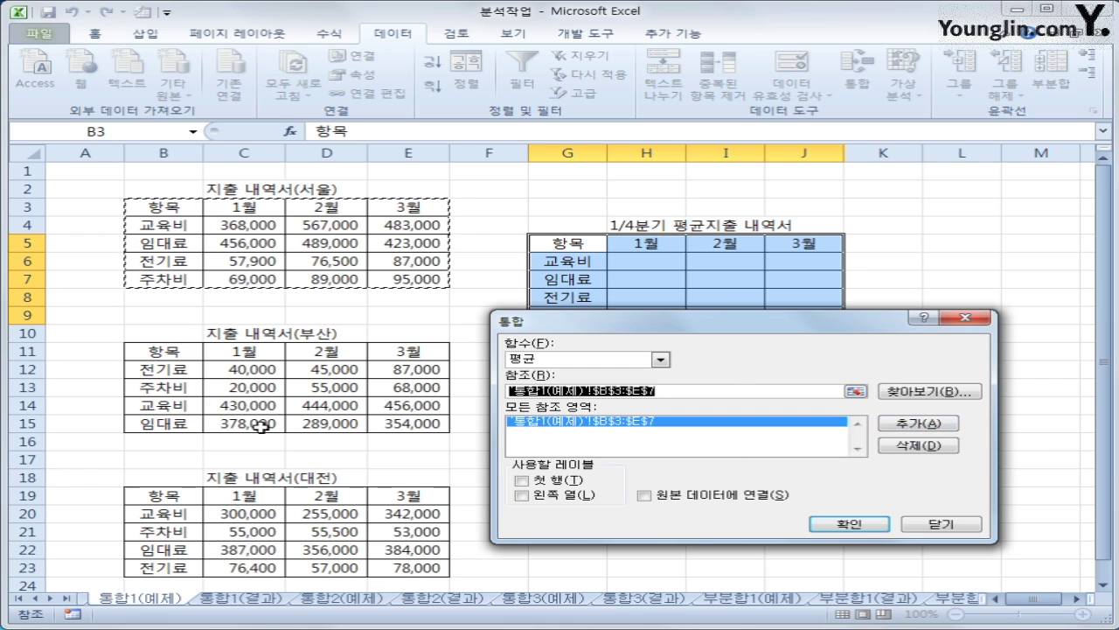
drag(155, 351, 409, 421)
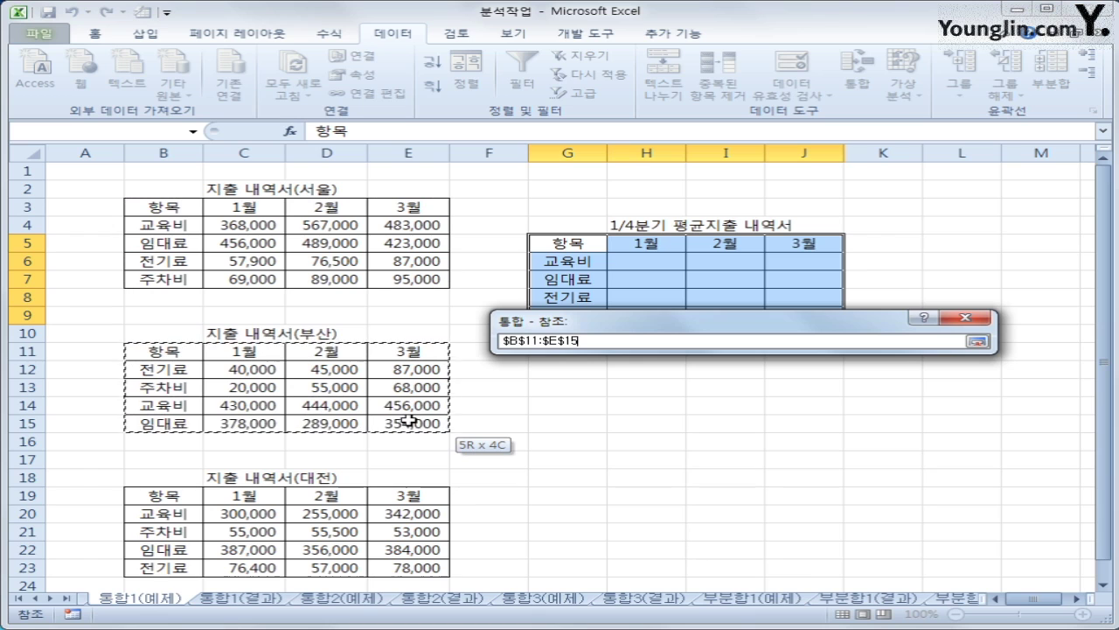
drag(409, 420, 410, 420)
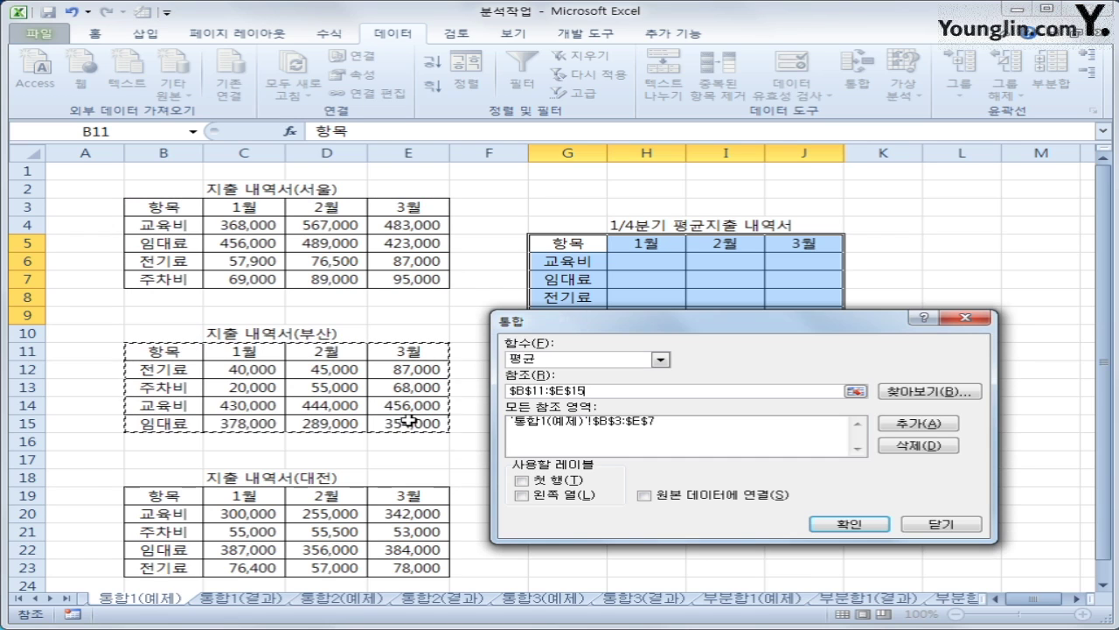
click(910, 424)
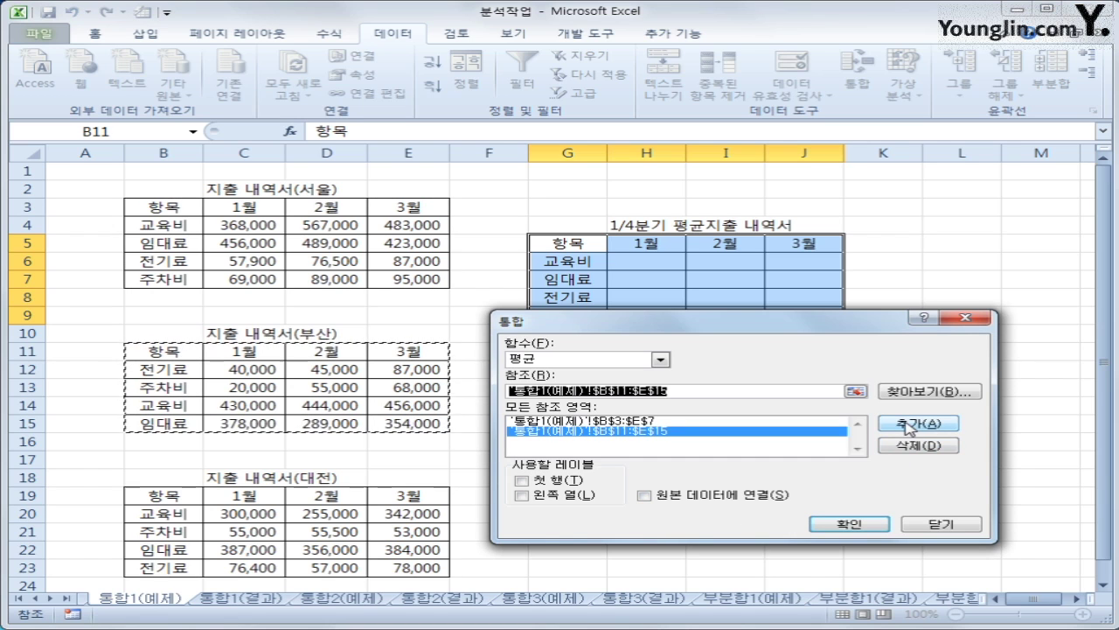
drag(157, 497, 387, 567)
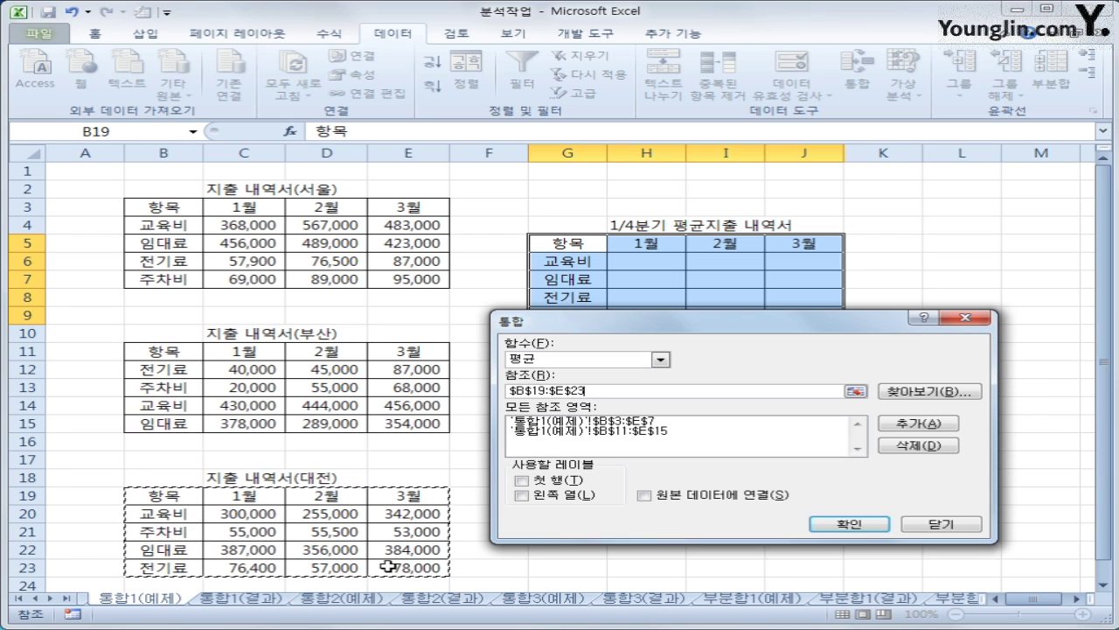
click(933, 429)
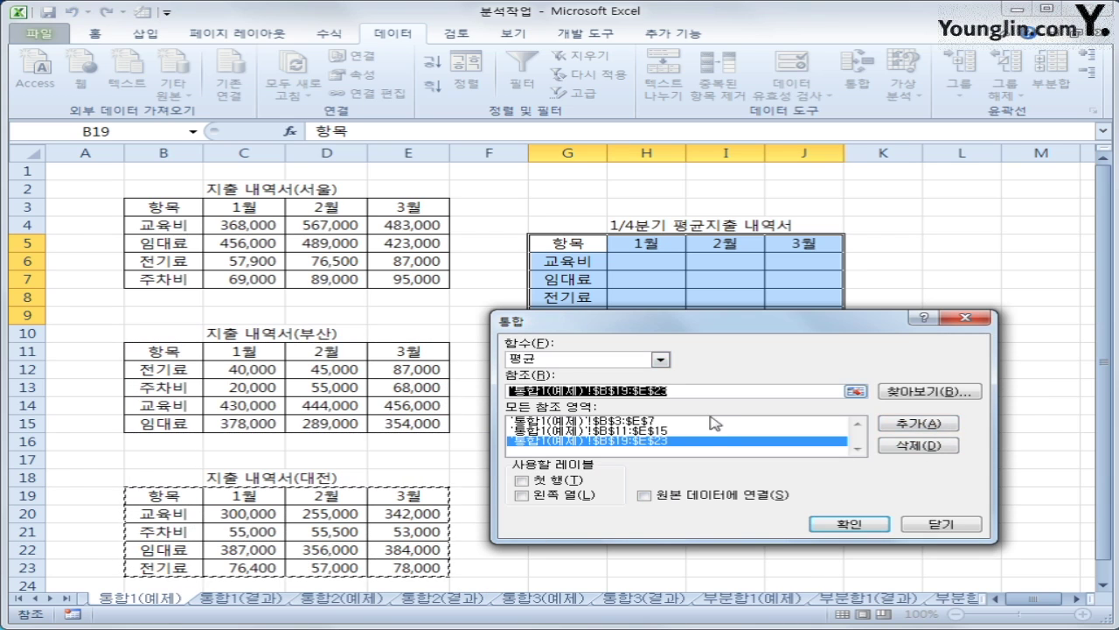
mouse_move(662, 323)
mouse_down()
mouse_move(822, 306)
mouse_move(669, 328)
mouse_up()
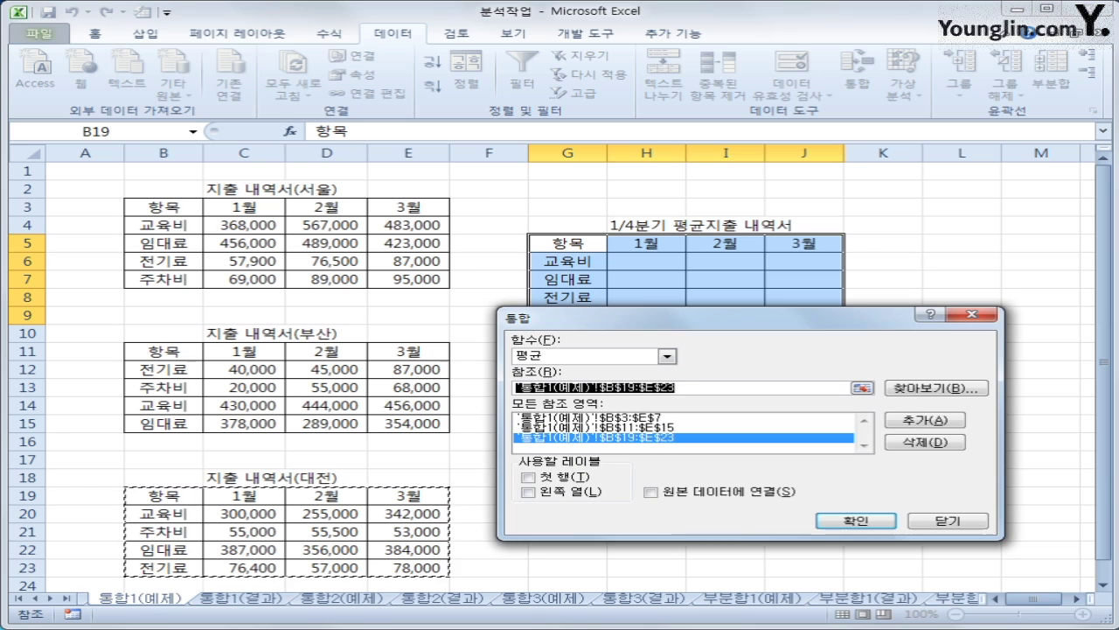
key(ctrl+2)
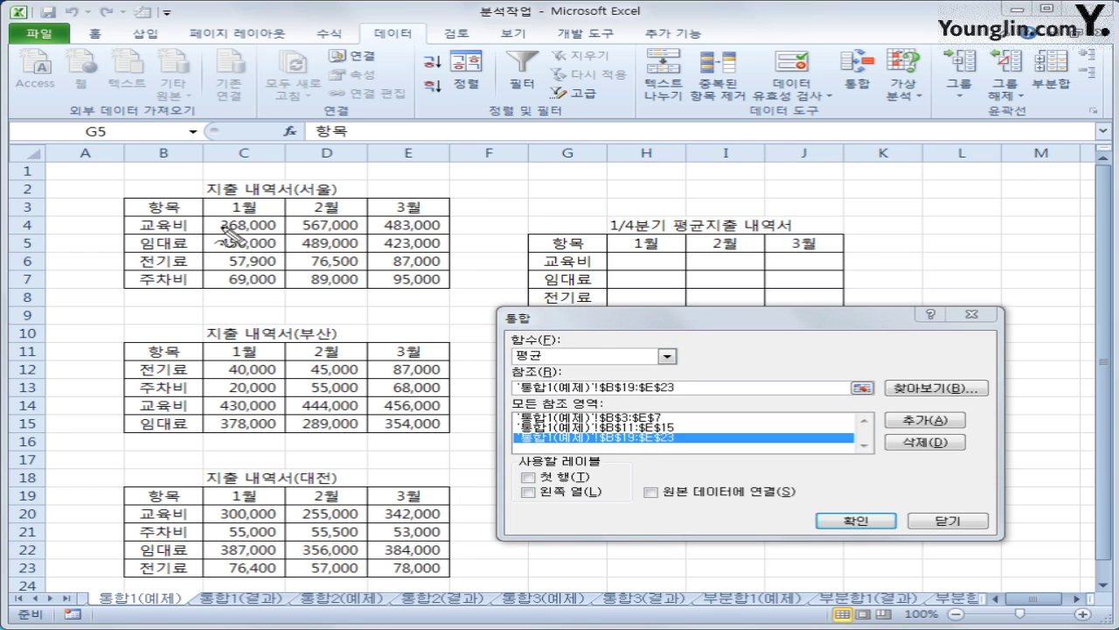
mouse_move(343, 261)
mouse_down()
mouse_move(200, 256)
mouse_move(311, 282)
mouse_up()
mouse_move(354, 411)
mouse_down()
mouse_move(301, 311)
mouse_move(330, 417)
mouse_up()
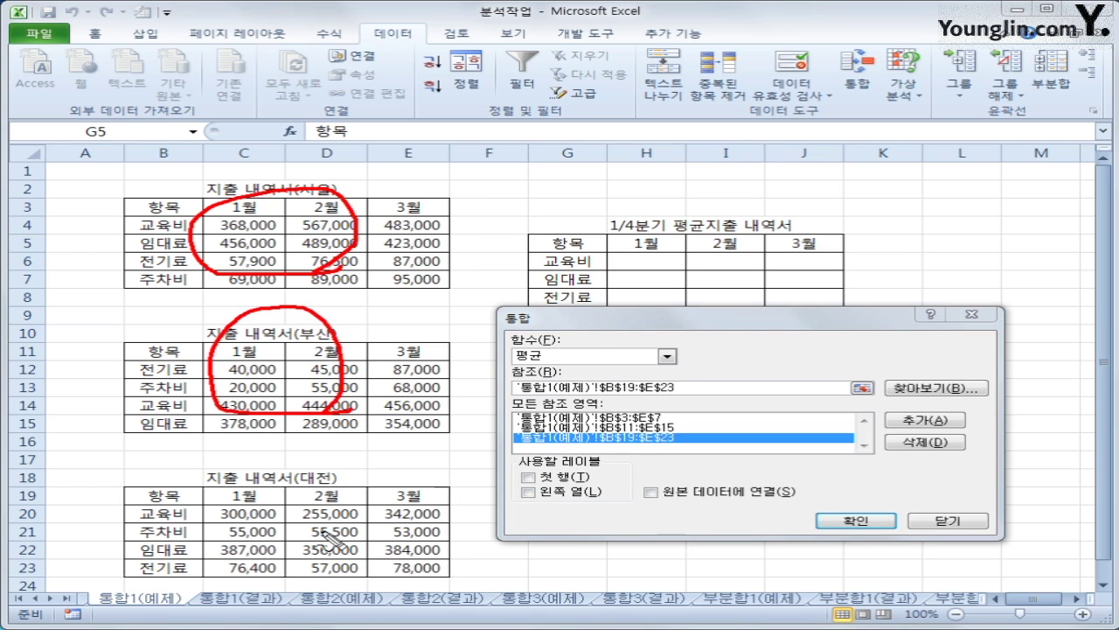
mouse_move(323, 542)
mouse_down()
mouse_move(399, 523)
mouse_move(368, 550)
mouse_up()
drag(234, 207, 380, 207)
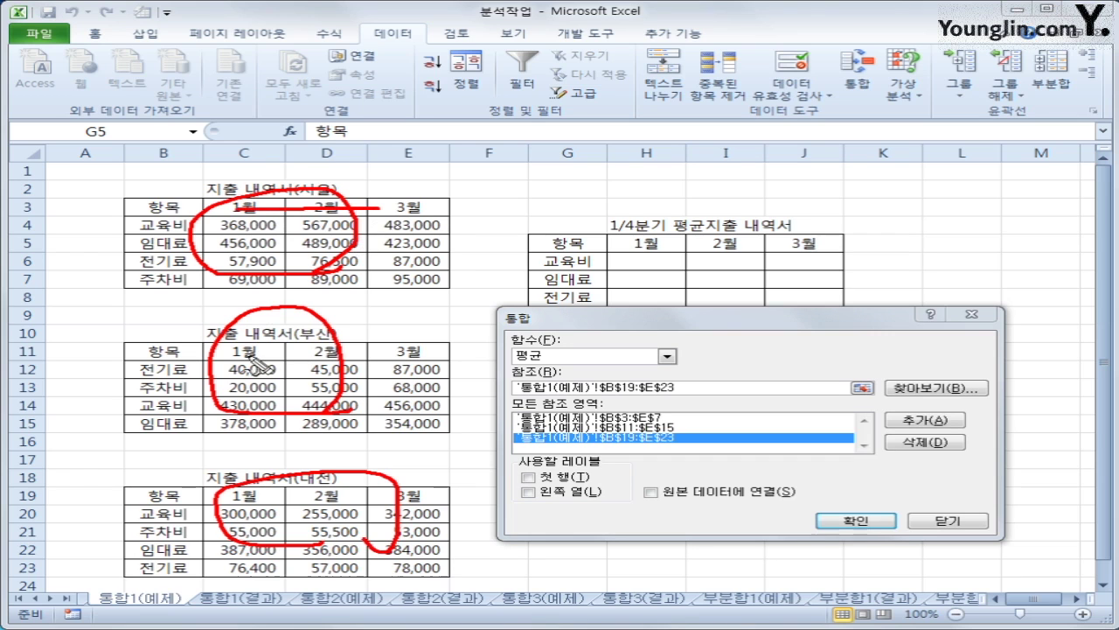
drag(247, 355, 418, 354)
drag(234, 500, 442, 501)
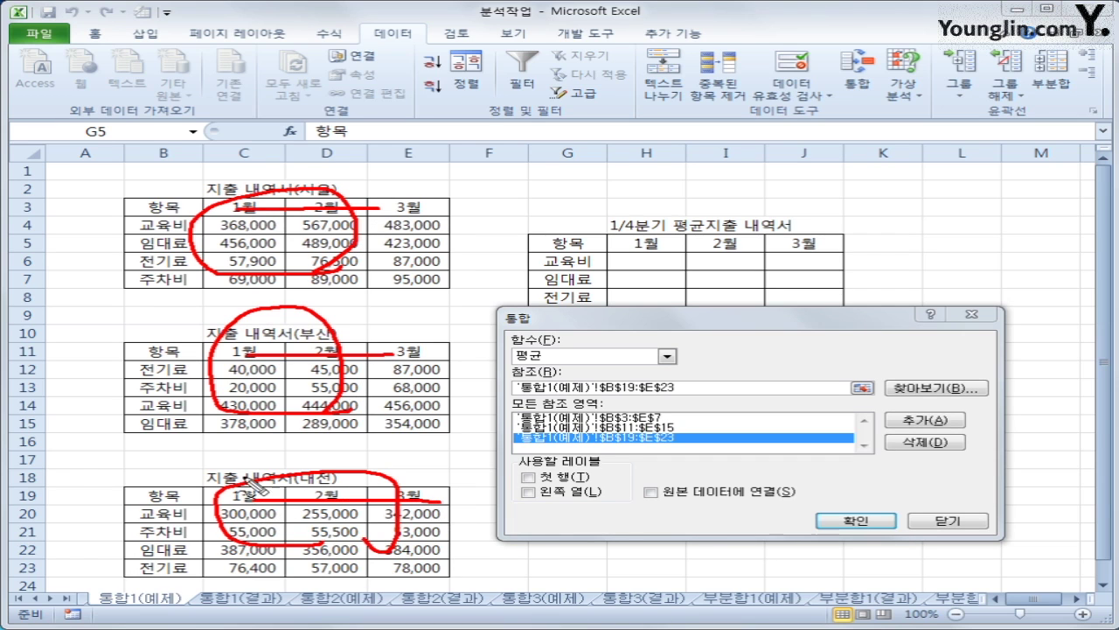
drag(158, 213, 155, 290)
drag(155, 352, 152, 428)
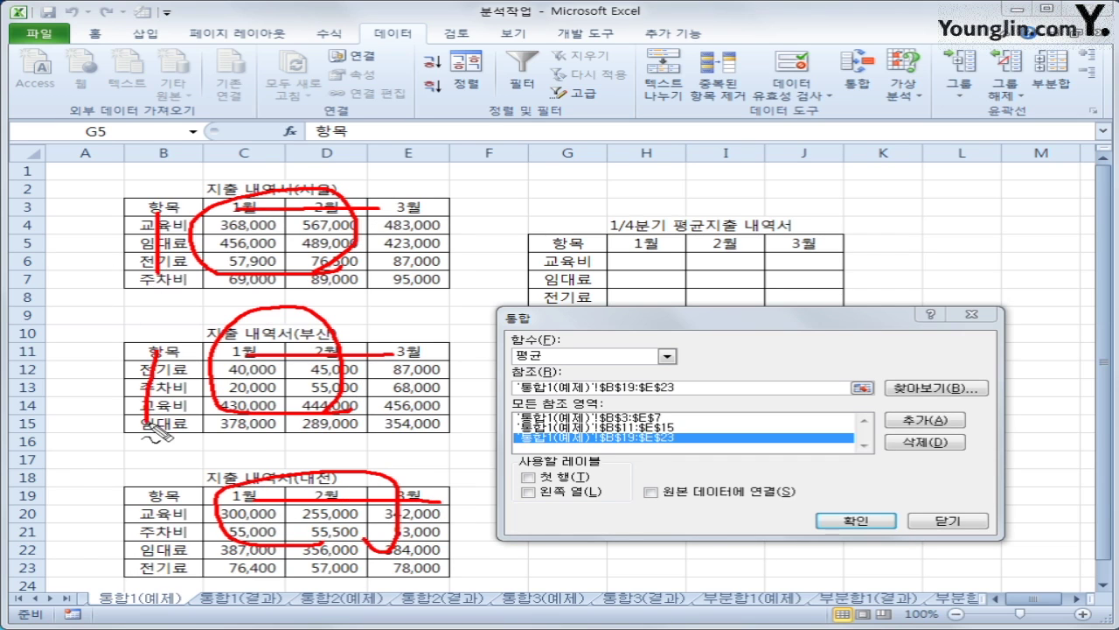
drag(155, 495, 154, 560)
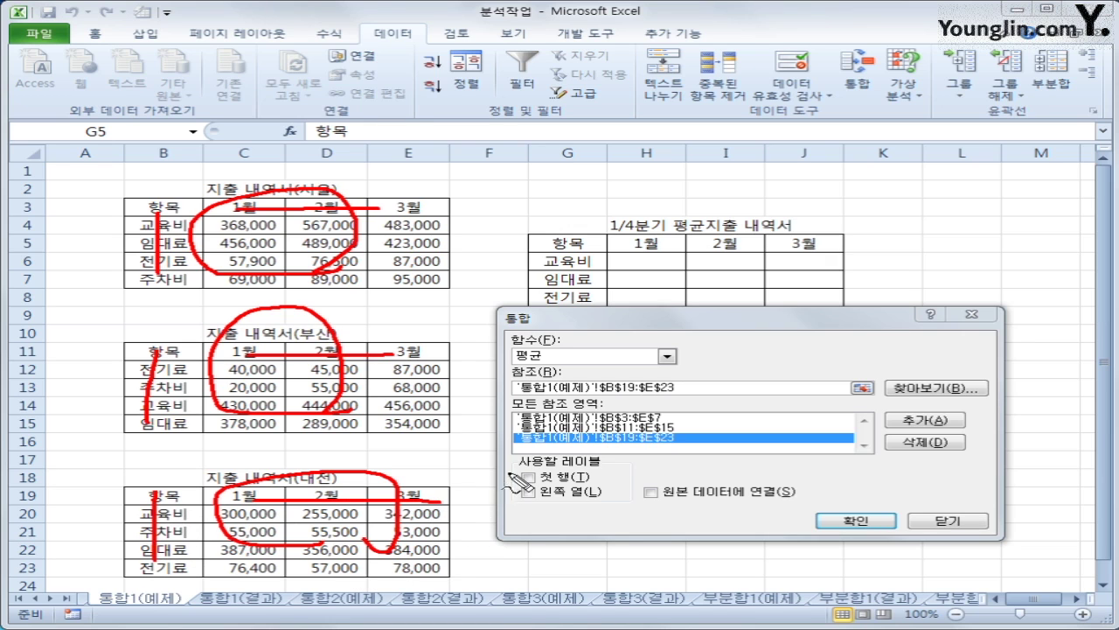
mouse_move(507, 473)
mouse_down()
mouse_move(533, 530)
mouse_move(623, 529)
mouse_move(551, 451)
mouse_move(515, 456)
mouse_move(544, 468)
mouse_up()
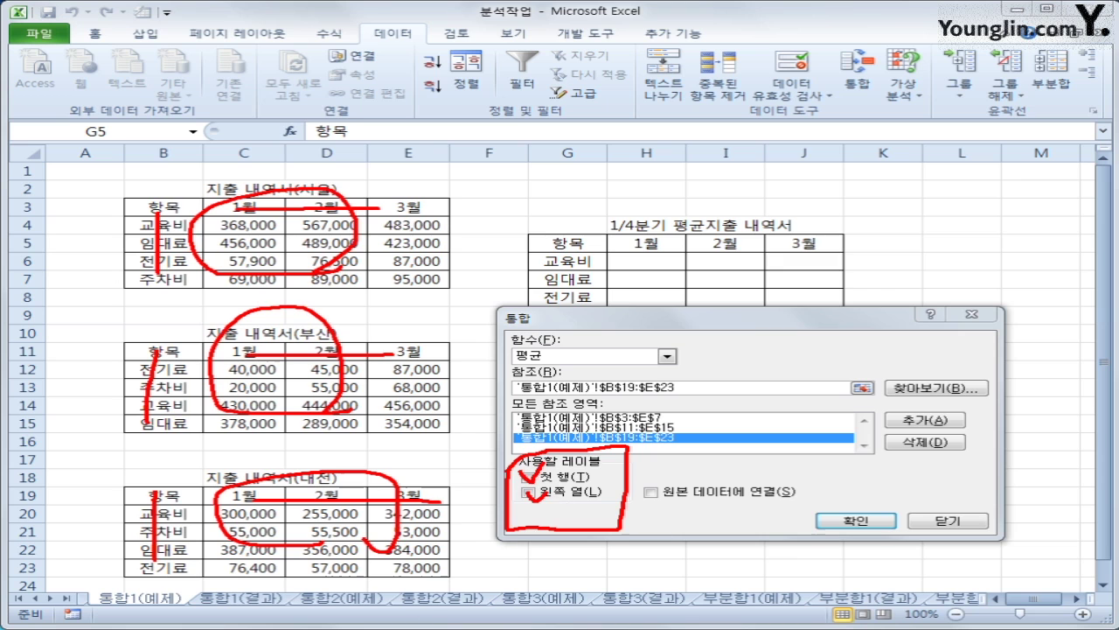
key(Escape)
Use both the 첫 행 and 왼쪽 열 labels and run the consolidation into the quarterly average table
click(528, 477)
click(528, 491)
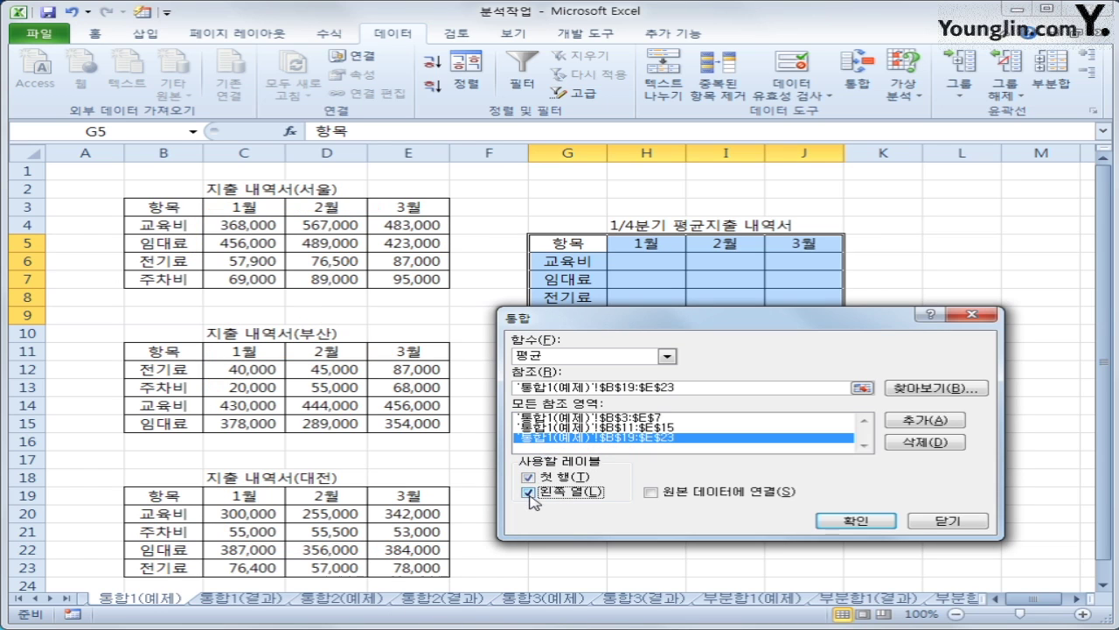
click(841, 522)
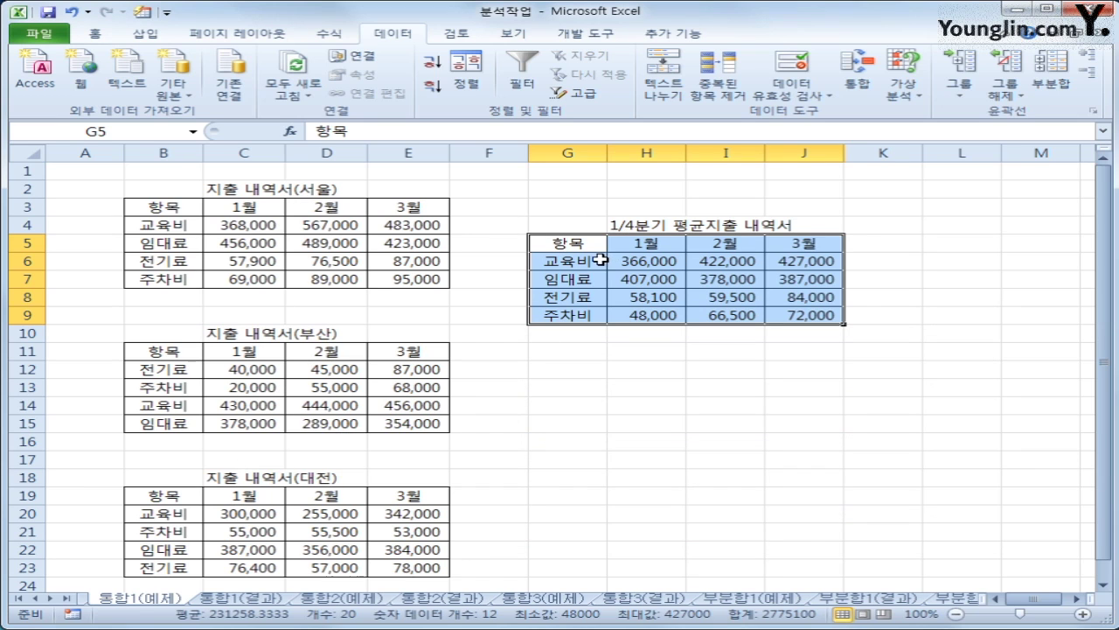
click(641, 263)
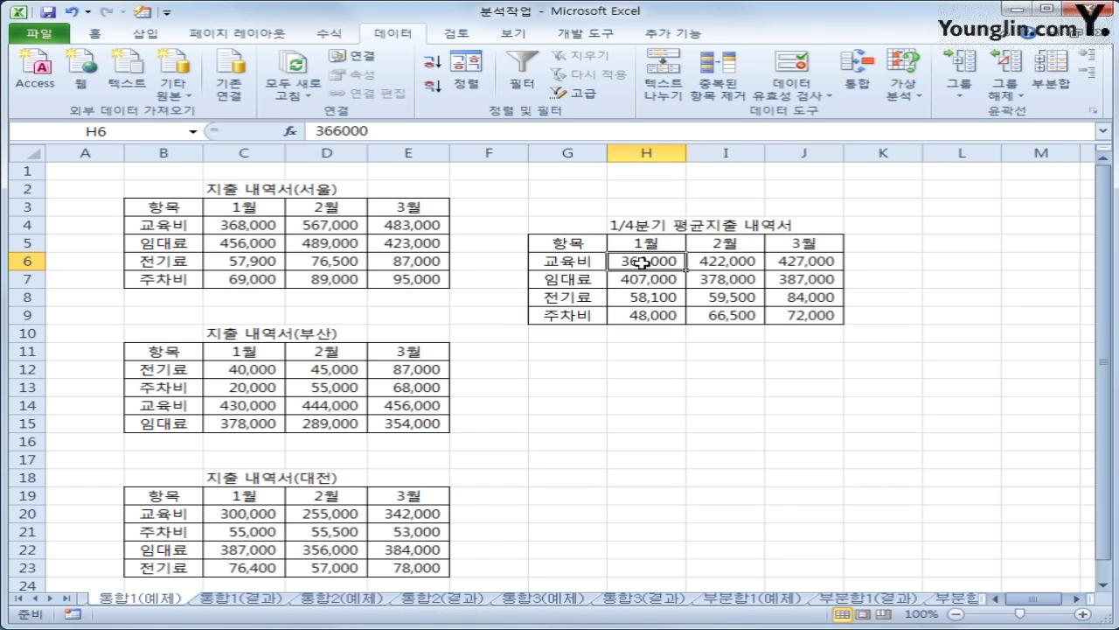
Switch to the 통합2(예제) worksheet with the branch sales tables
click(333, 601)
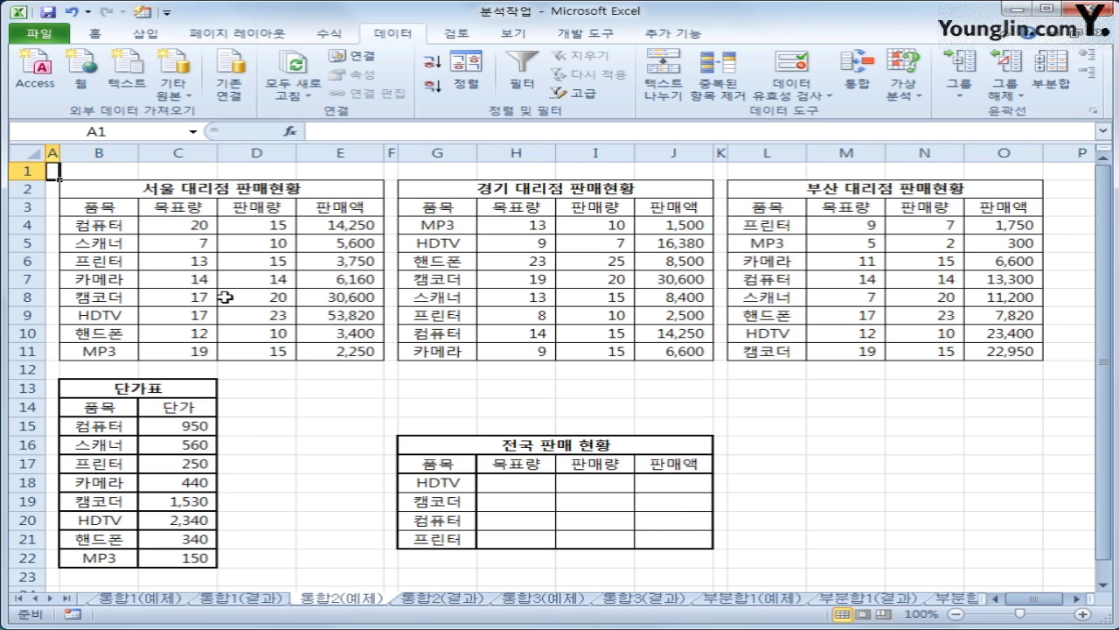
click(125, 226)
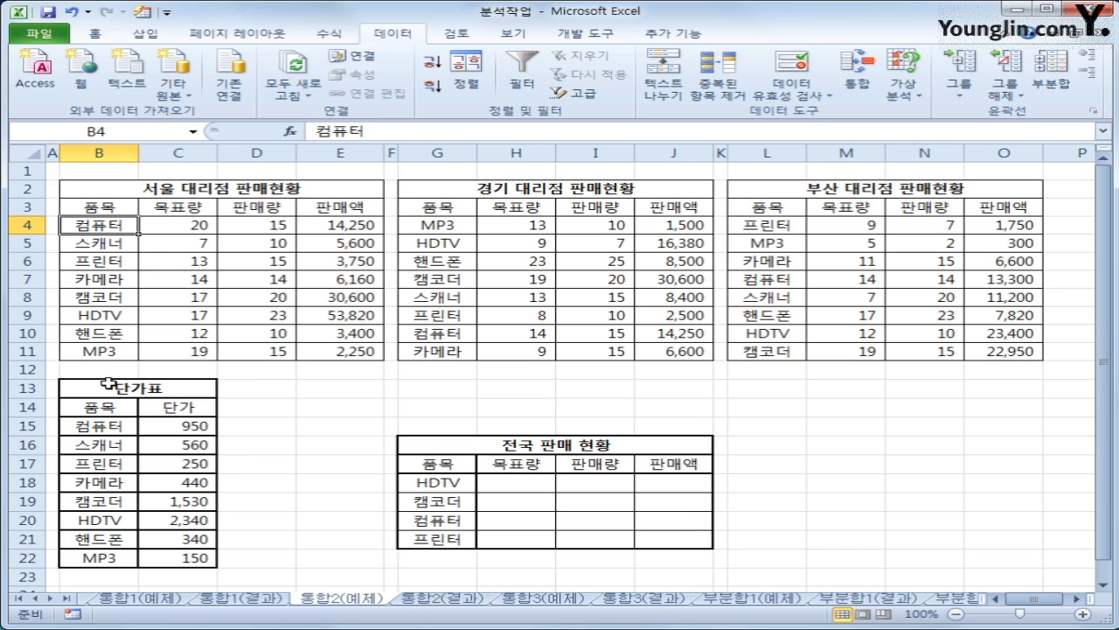
click(103, 360)
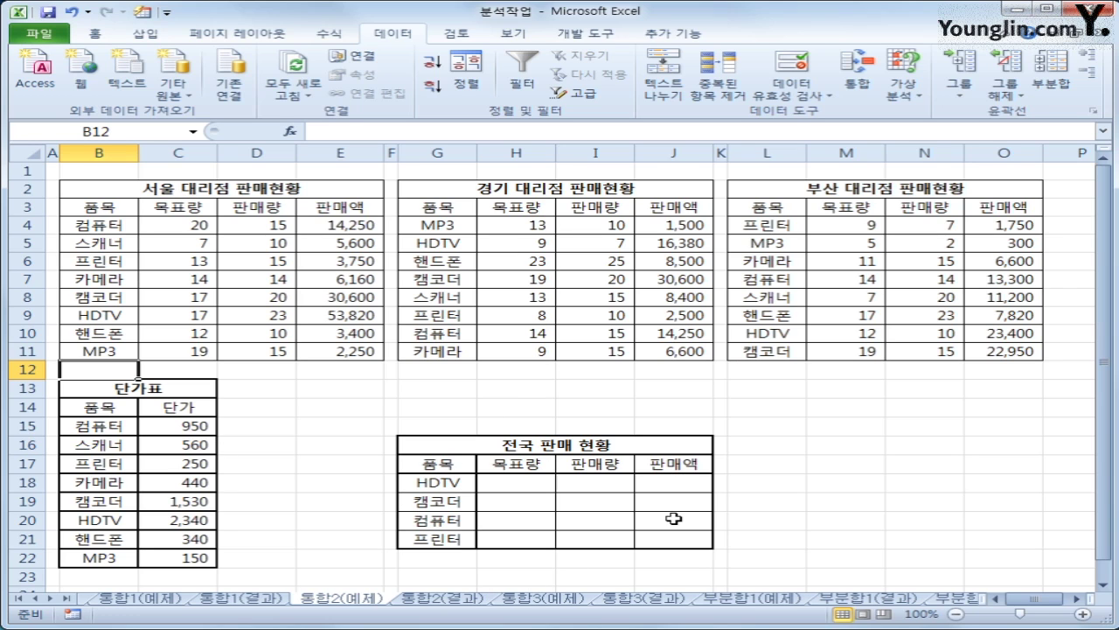
Start a consolidation into the 전국 판매 현황 table, range G17:J21, with 합계 as the function
click(458, 486)
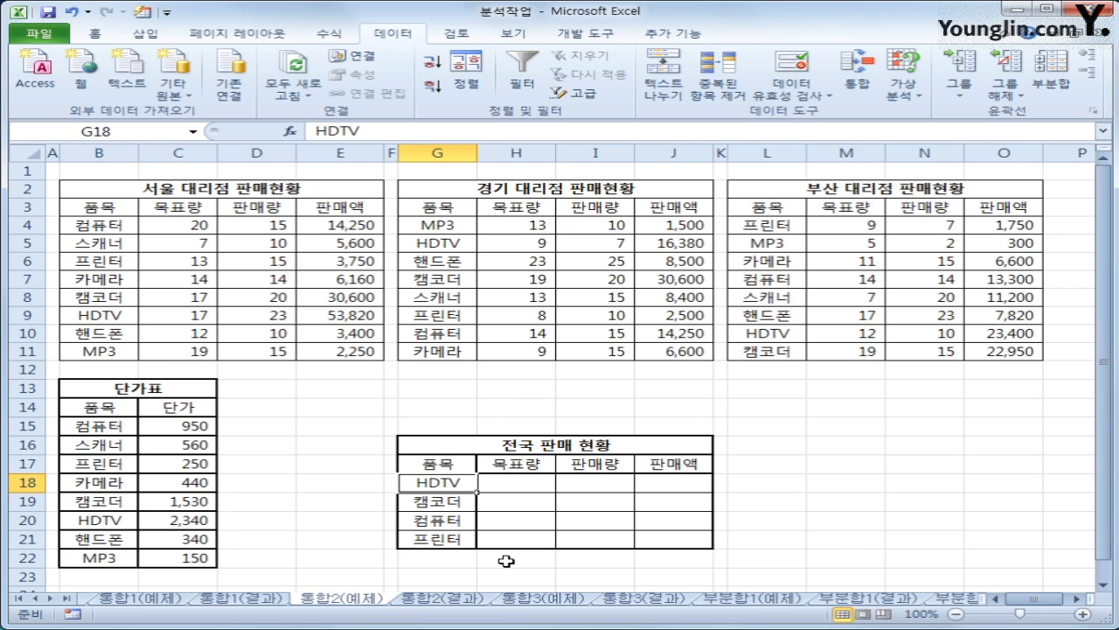
click(434, 505)
click(434, 523)
click(438, 541)
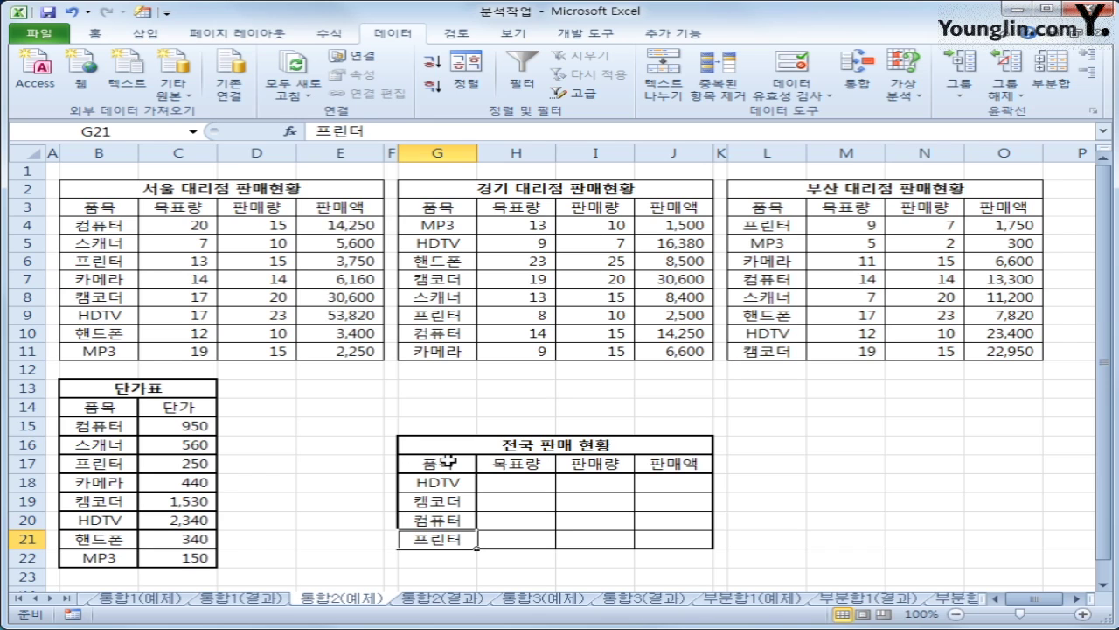
drag(440, 460, 671, 543)
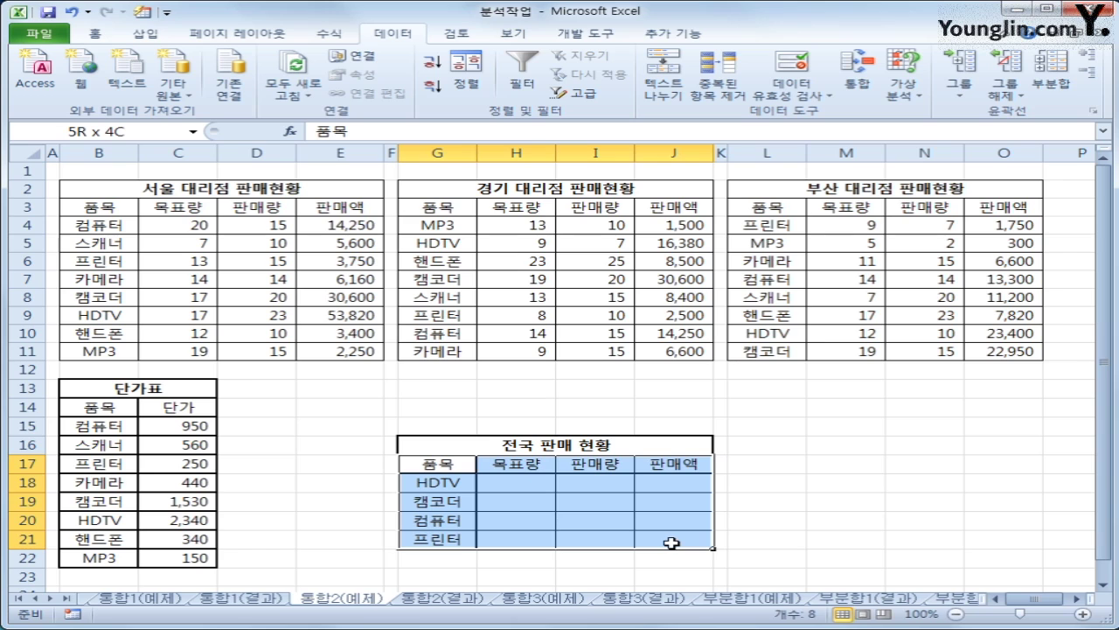
drag(671, 543, 671, 543)
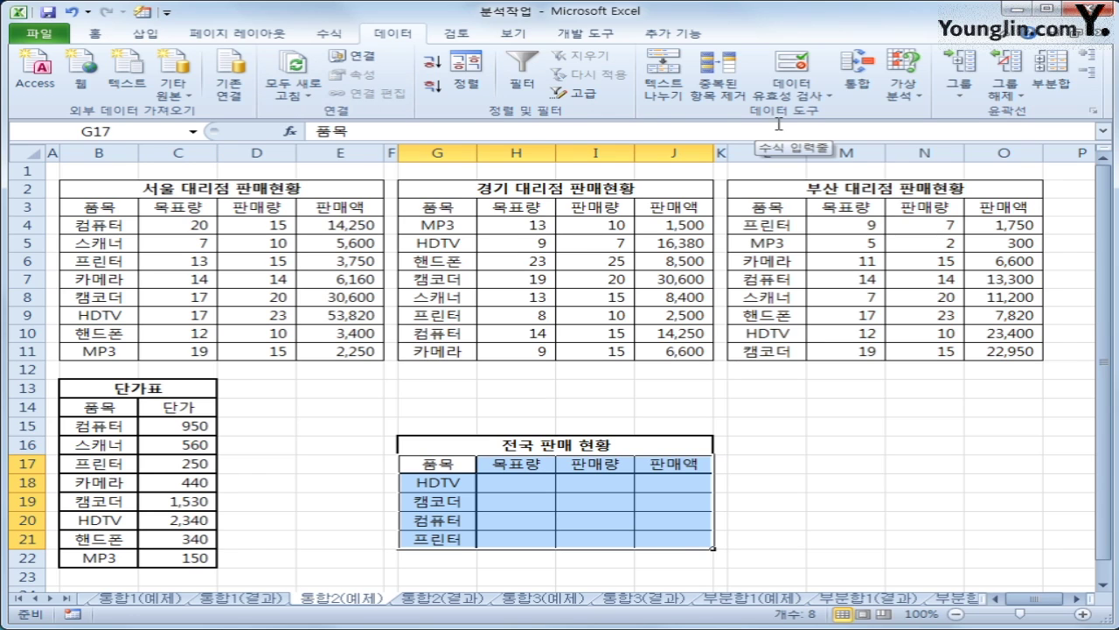
click(857, 71)
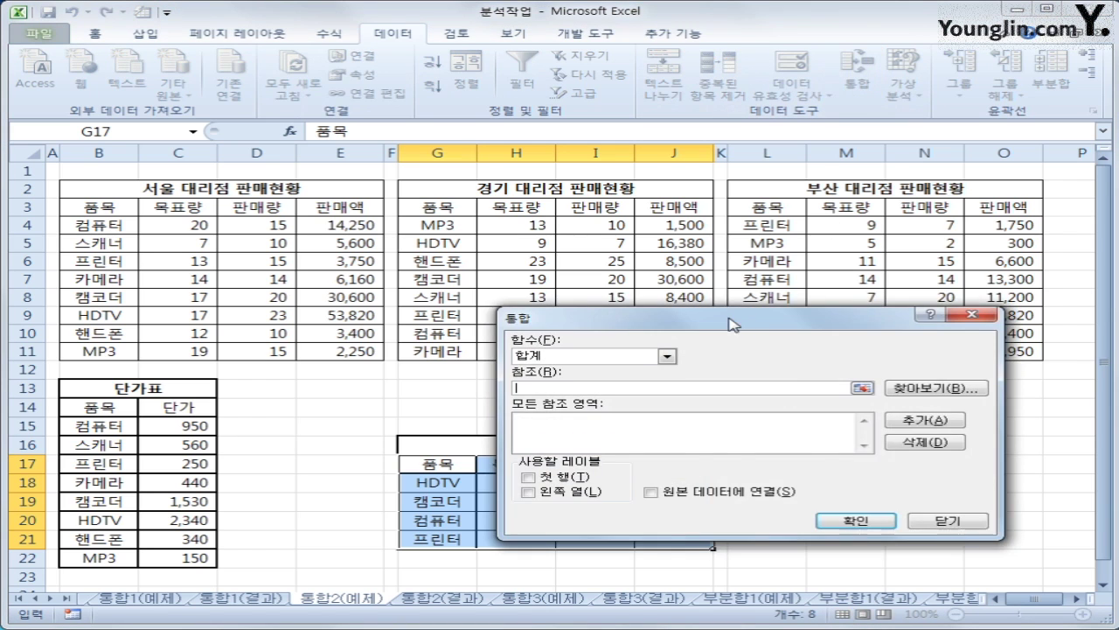
drag(733, 324, 716, 224)
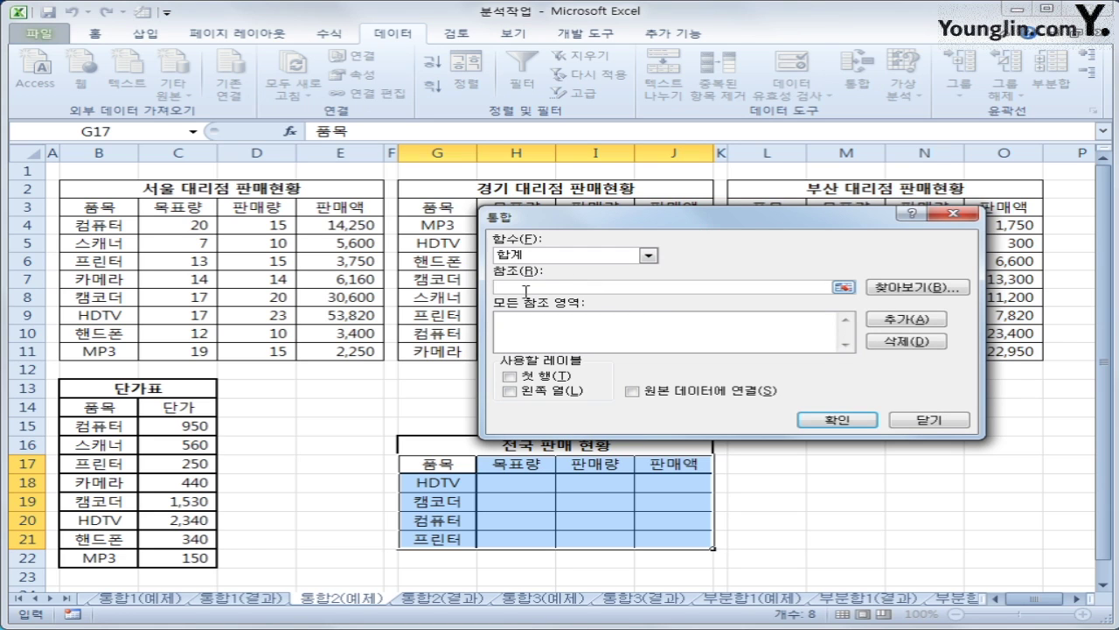
Add the 서울, 경기 and 부산 branch sales tables, B3:E11, G3:J11 and L3:O11, as the consolidation's reference ranges
drag(87, 208, 323, 351)
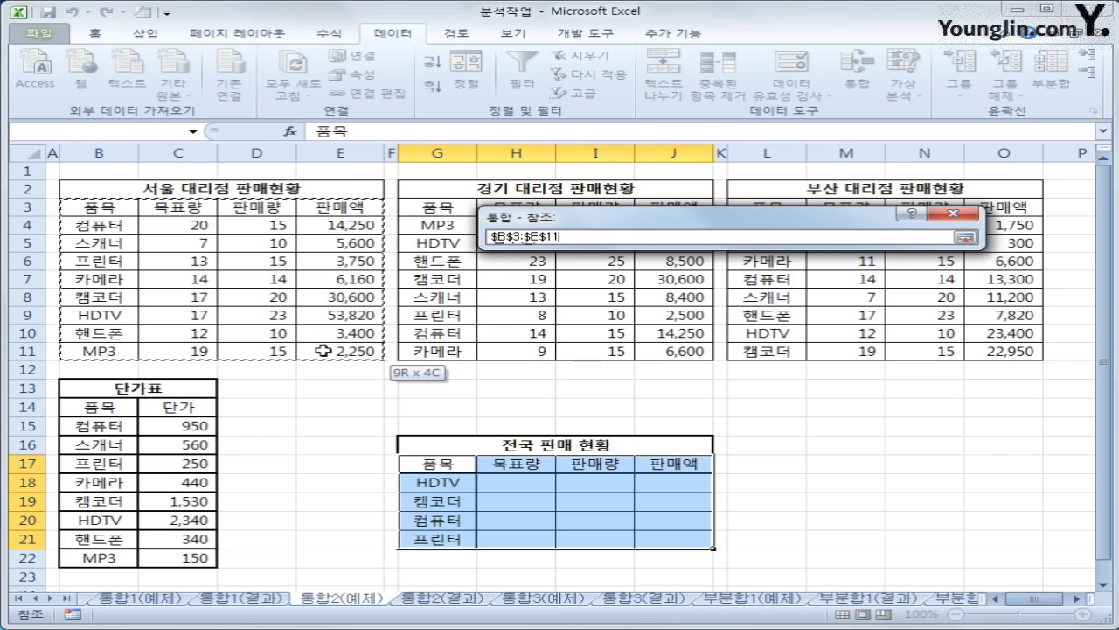
key(Return)
click(901, 321)
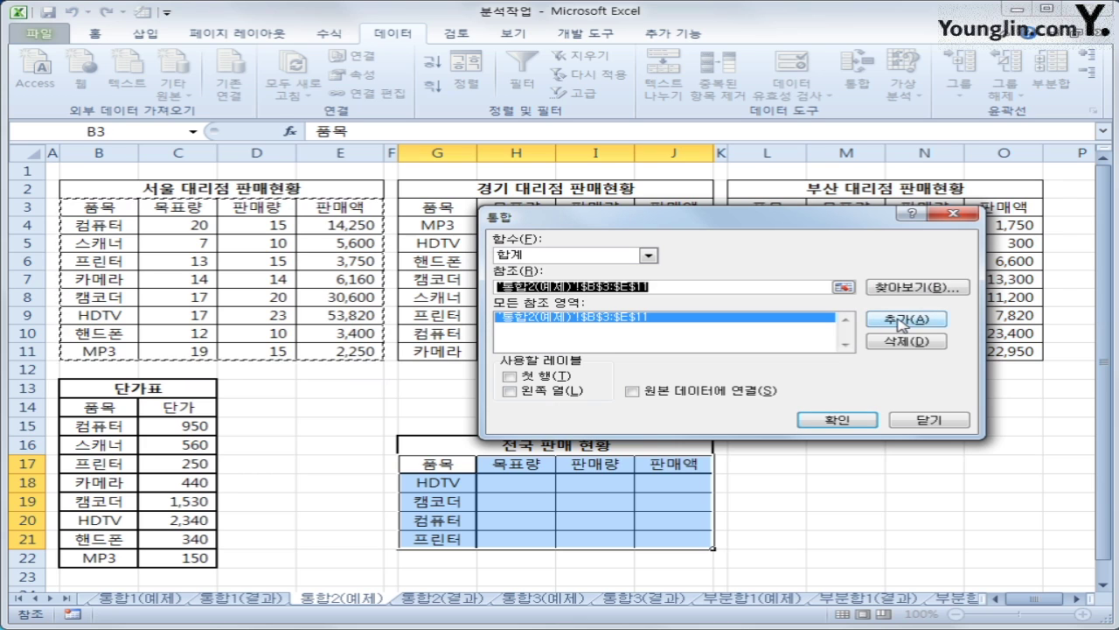
drag(493, 250, 651, 345)
click(901, 320)
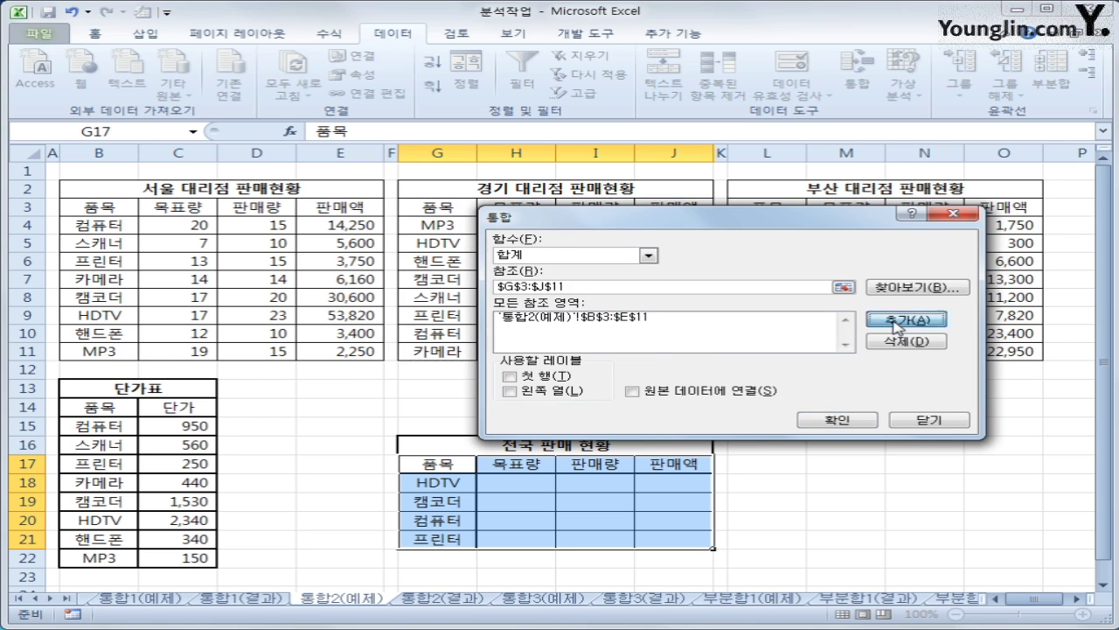
drag(770, 219, 762, 294)
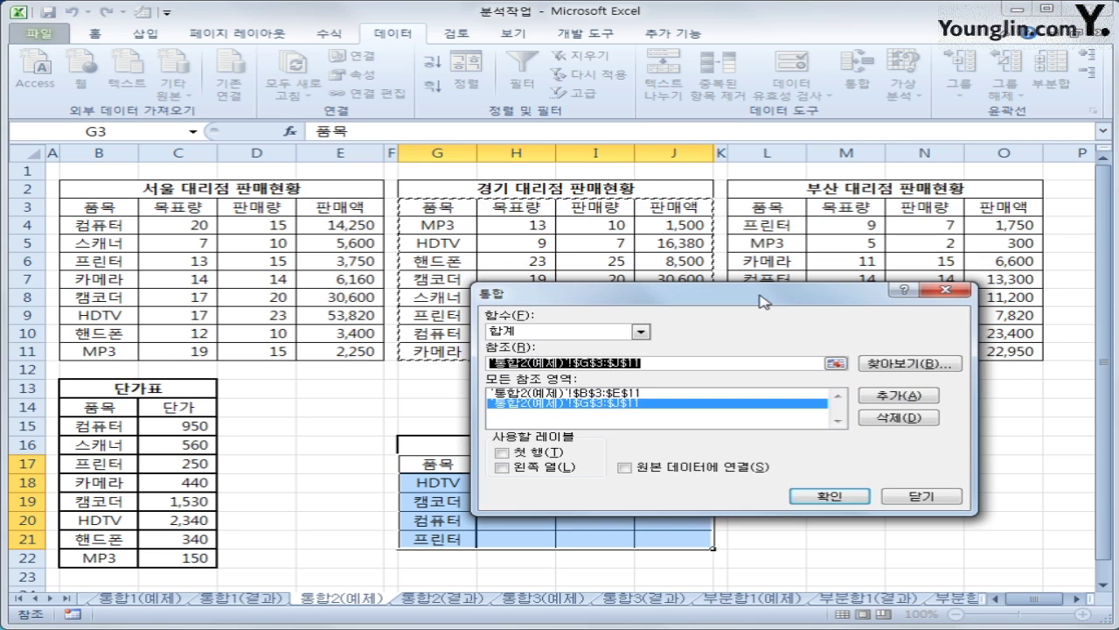
click(777, 207)
drag(778, 207, 983, 343)
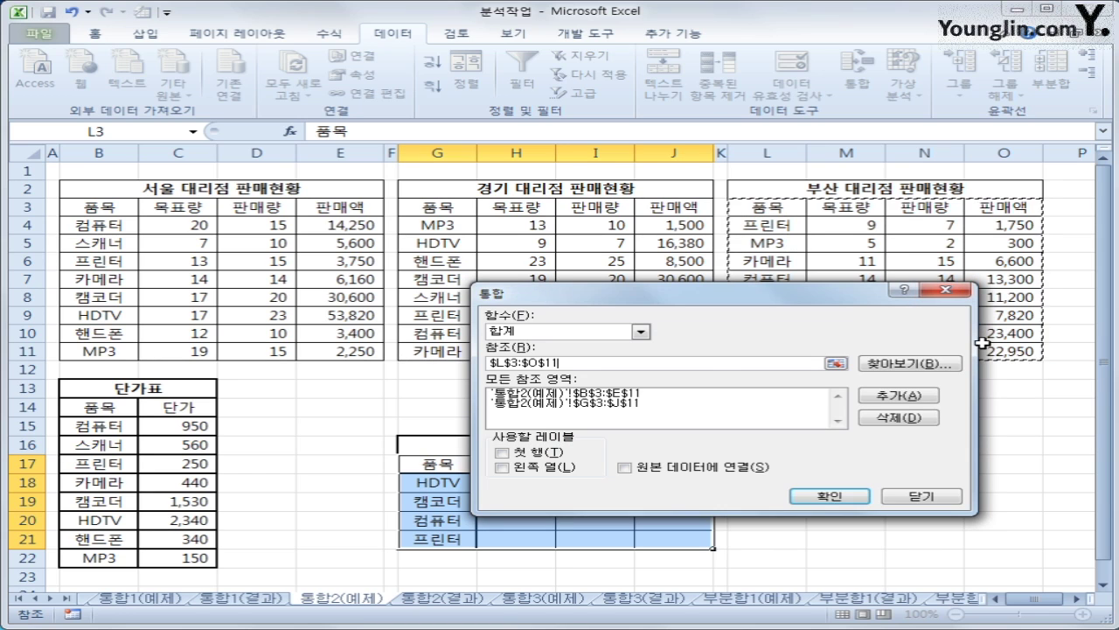
click(898, 401)
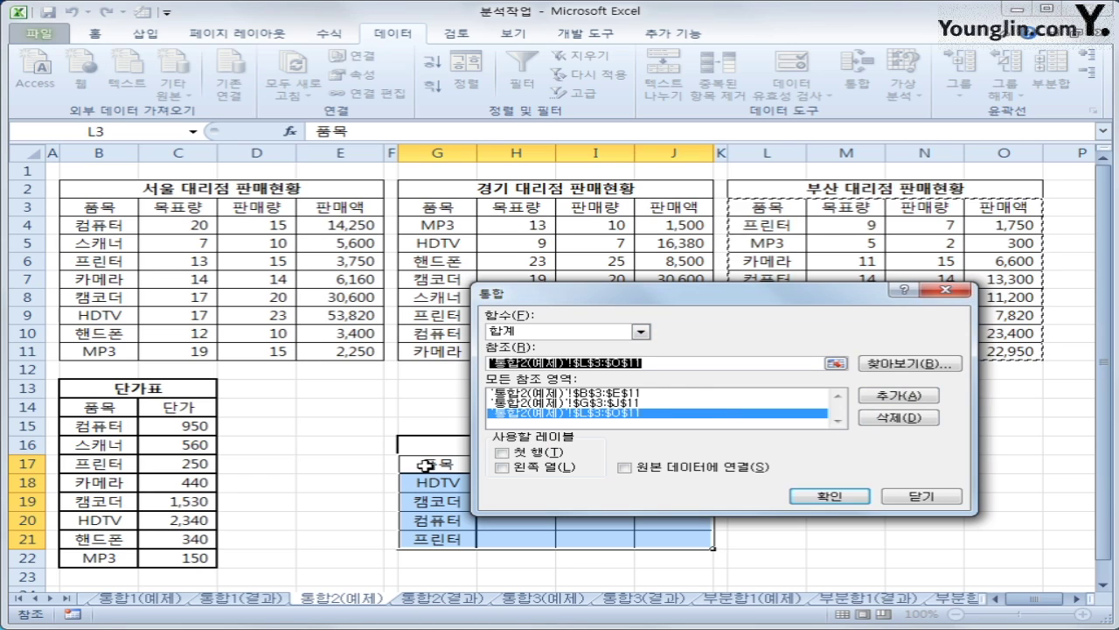
Use both the 첫 행 and 왼쪽 열 labels and run the consolidation into the 전국 판매 현황 table
click(518, 453)
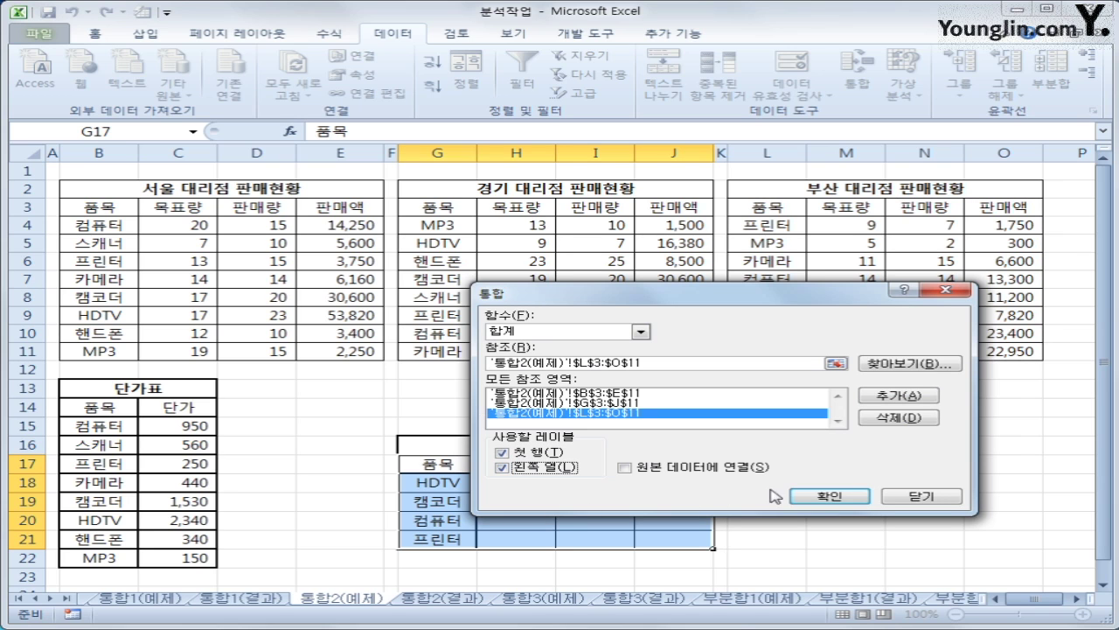
click(829, 496)
Check the item rows of the 전국 판매 현황 table and the HDTV row's 목표량, 판매량 and 판매액 values
click(420, 483)
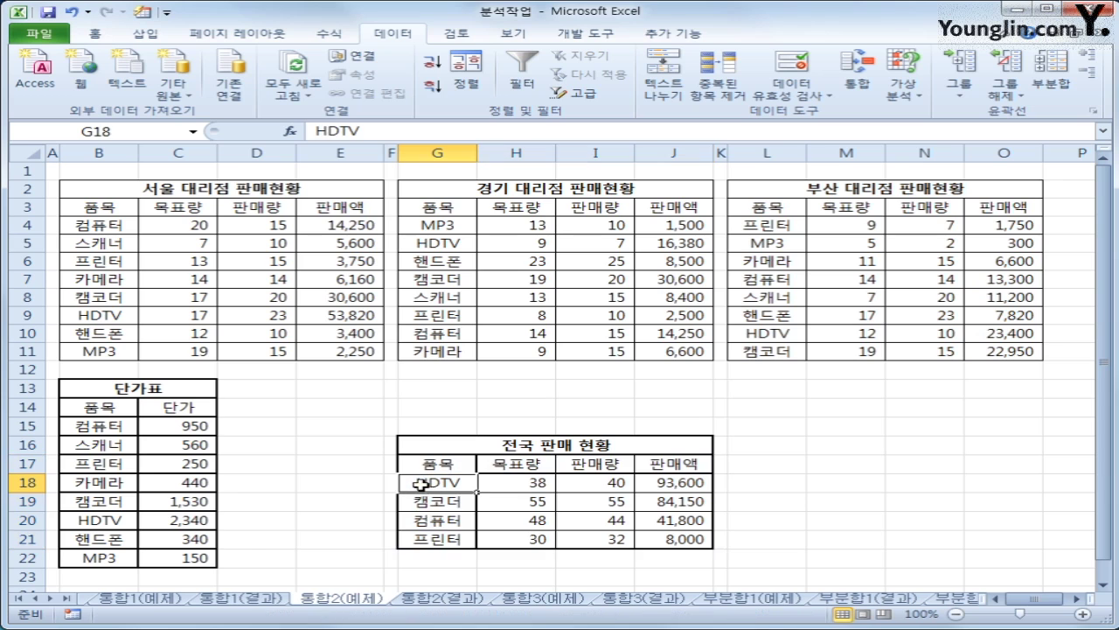
click(427, 506)
click(434, 525)
click(435, 541)
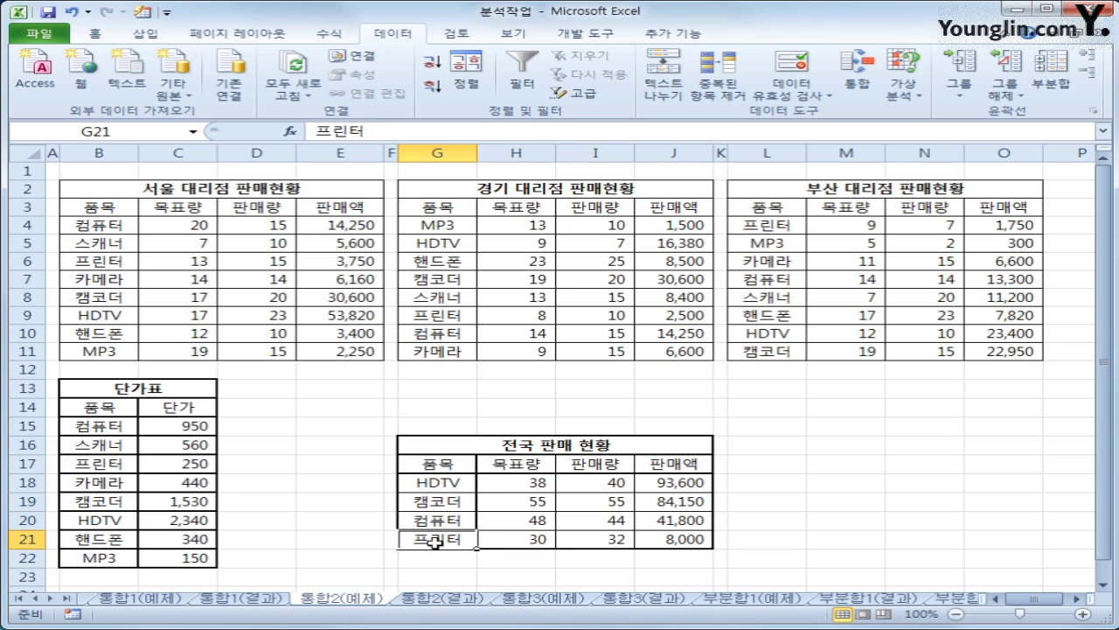
click(551, 488)
click(604, 485)
click(680, 484)
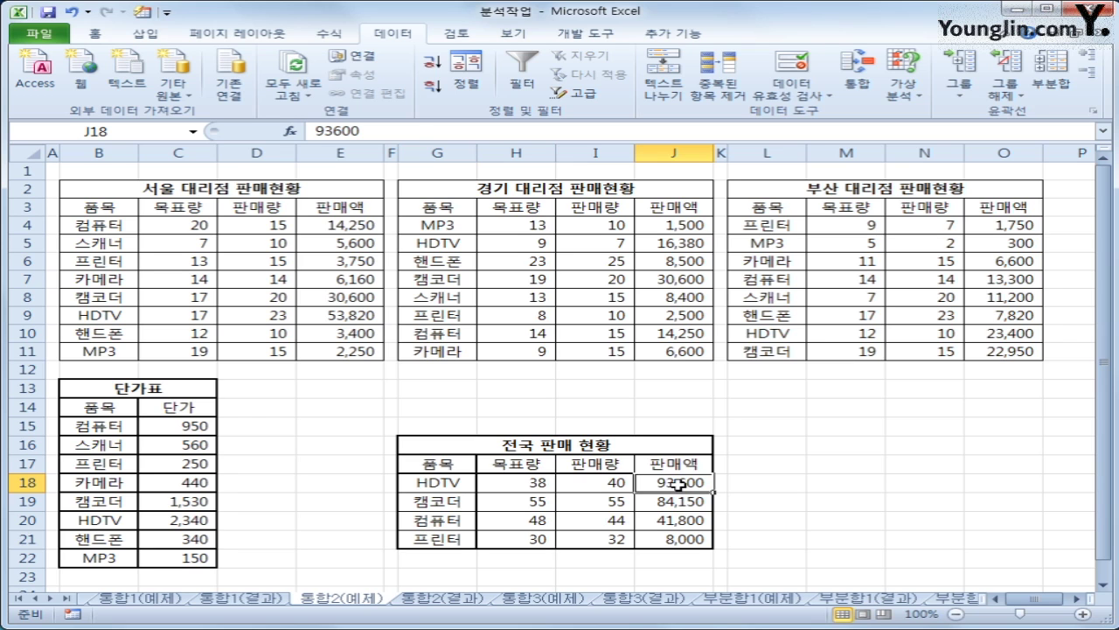
Switch to the 통합3(예제) worksheet and look over its regional performance tables and the empty surname summary table
click(538, 599)
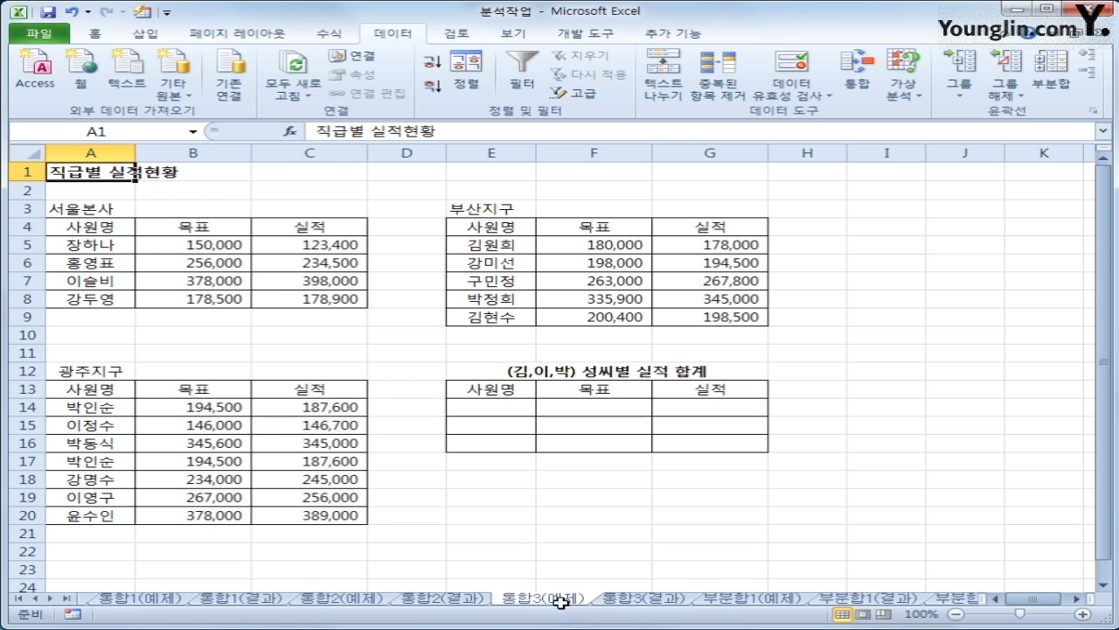
click(116, 220)
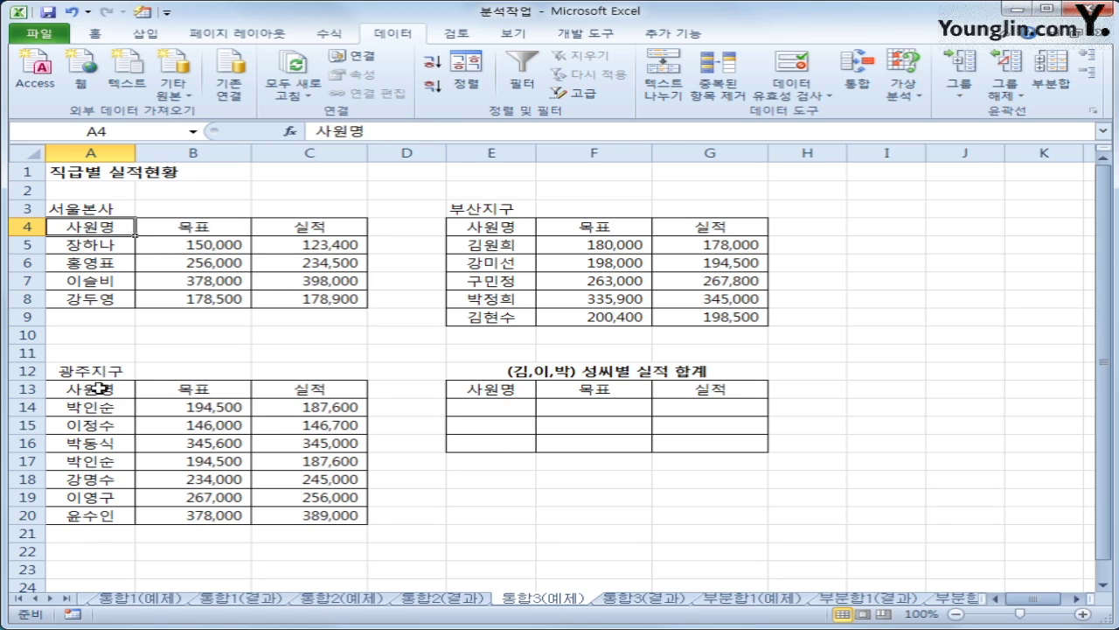
click(496, 208)
click(103, 371)
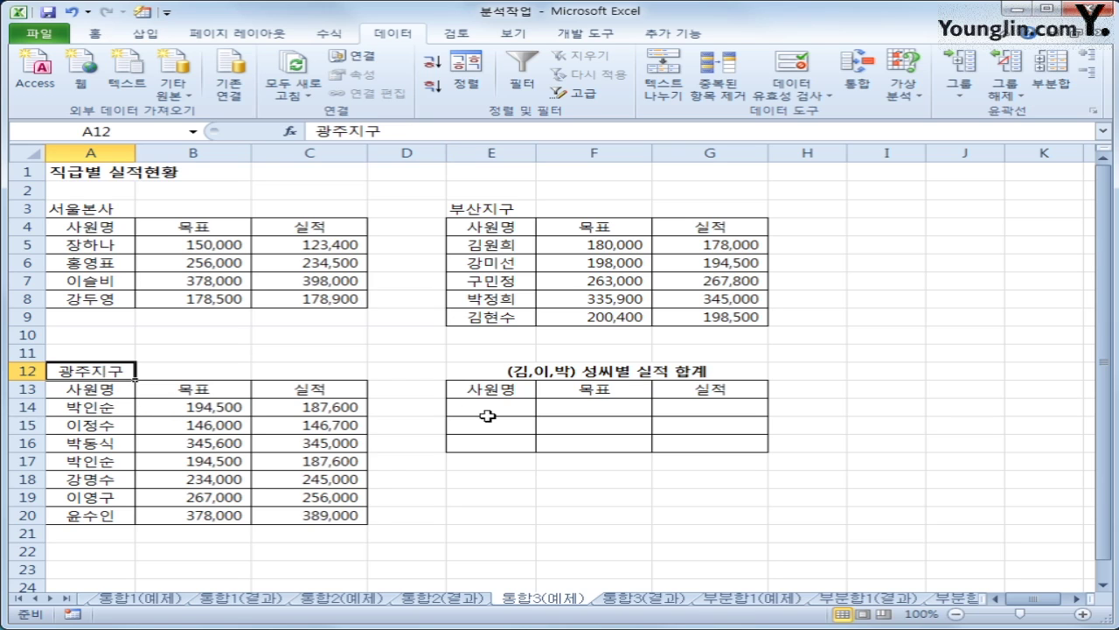
click(544, 375)
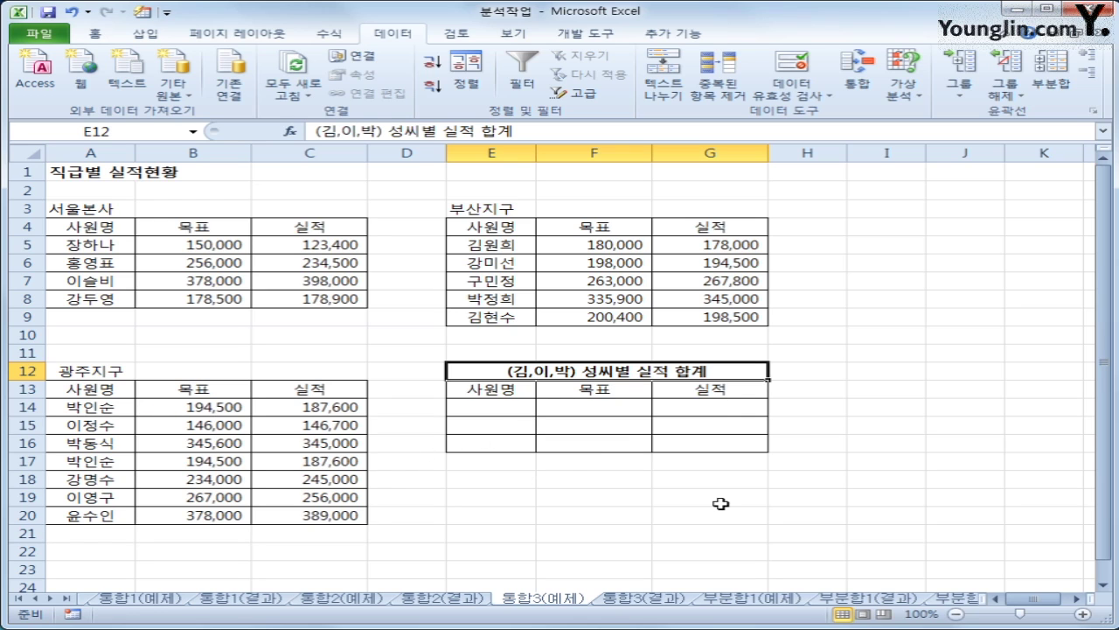
Enter the surname wildcards 김*, 이* and 박* in the summary table's 사원명 column, cells E14 to E16
click(517, 415)
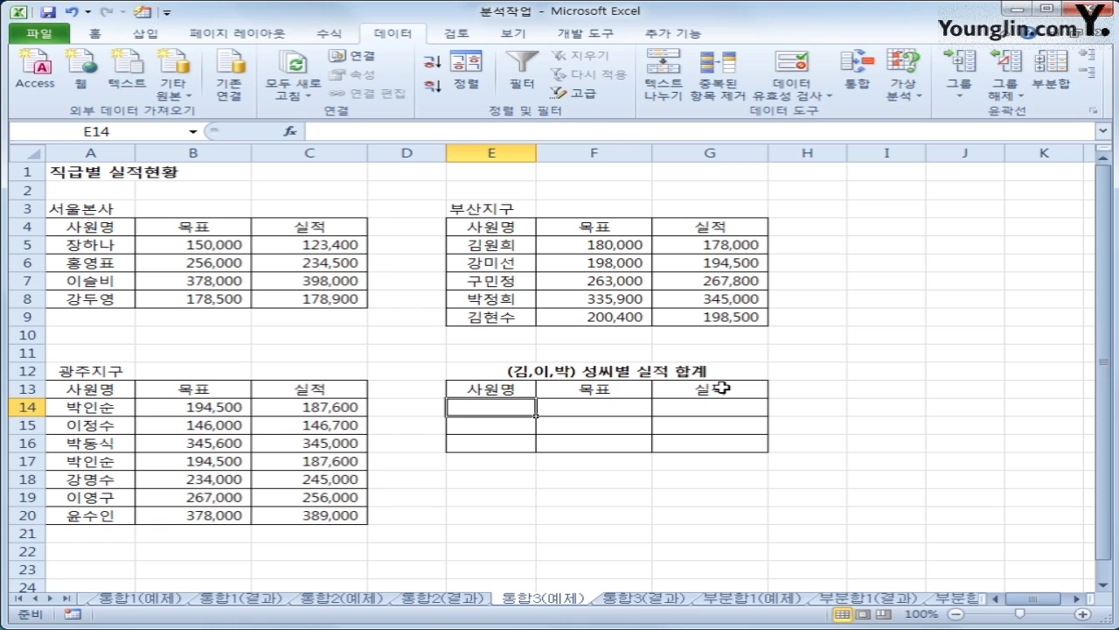
text(김*)
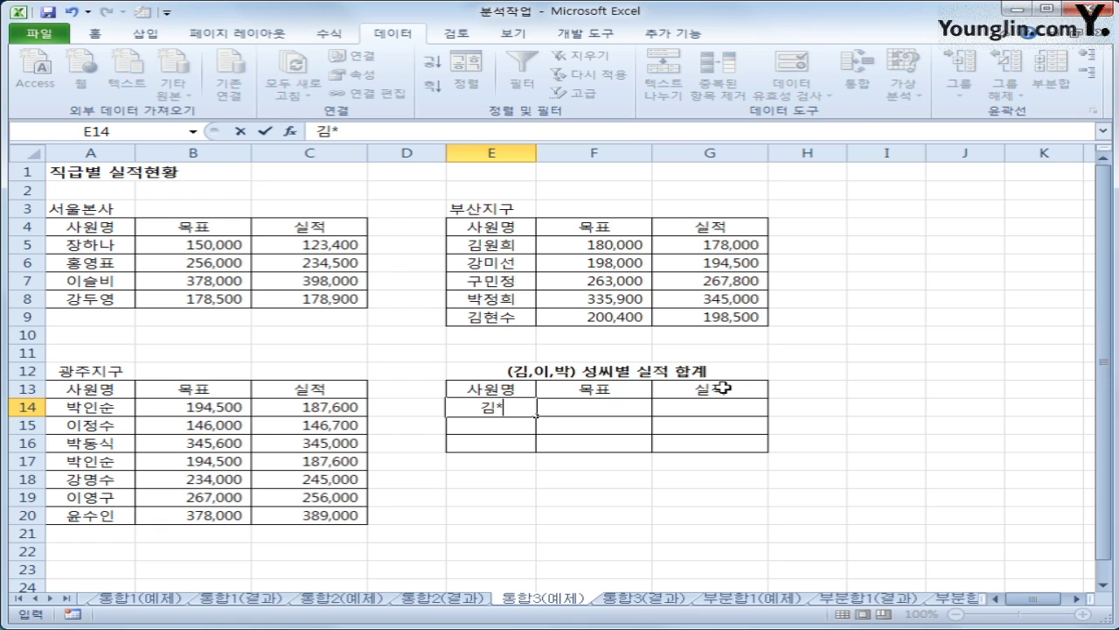
key(Return)
text(이*)
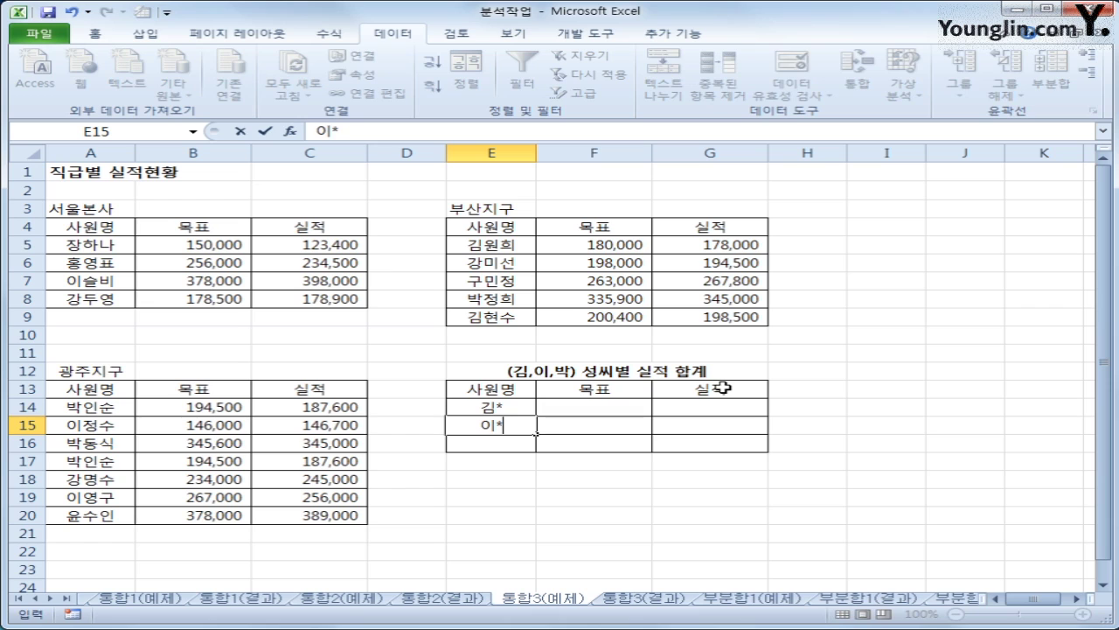
key(Return)
text(바)
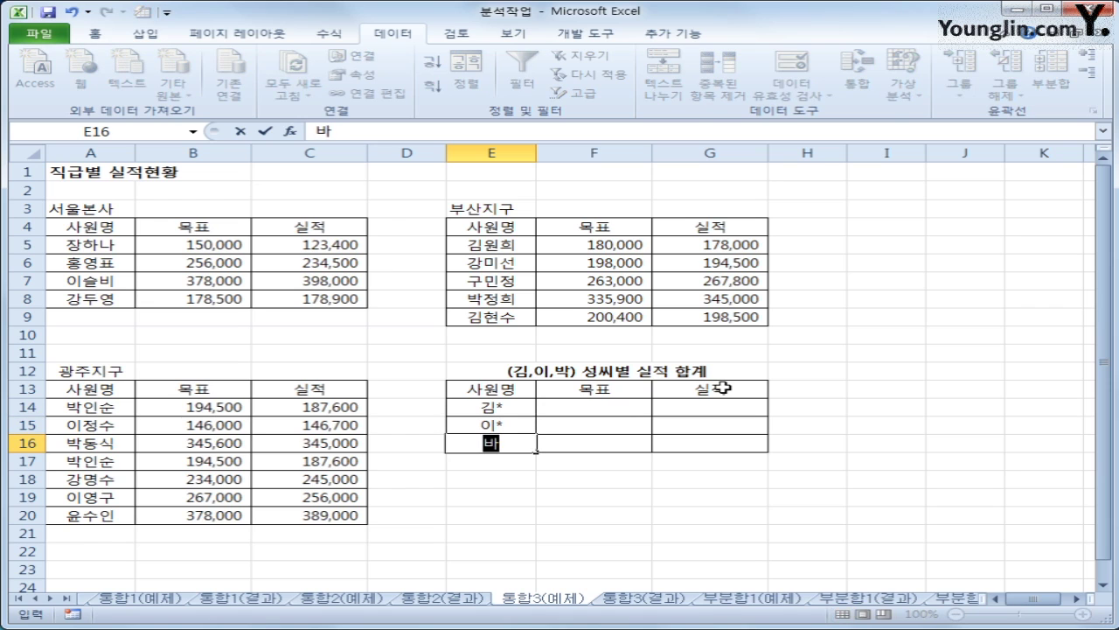
text(*)
key(Return)
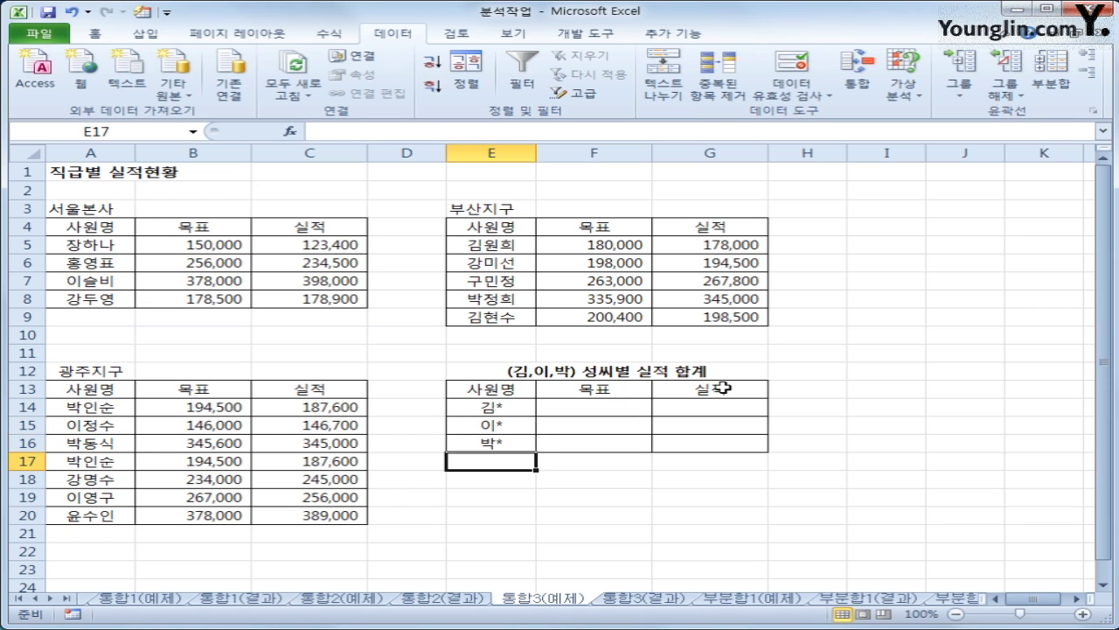
Start a consolidation into the (김,이,박) 성씨별 실적 합계 table, range E13:G16
click(470, 401)
click(494, 429)
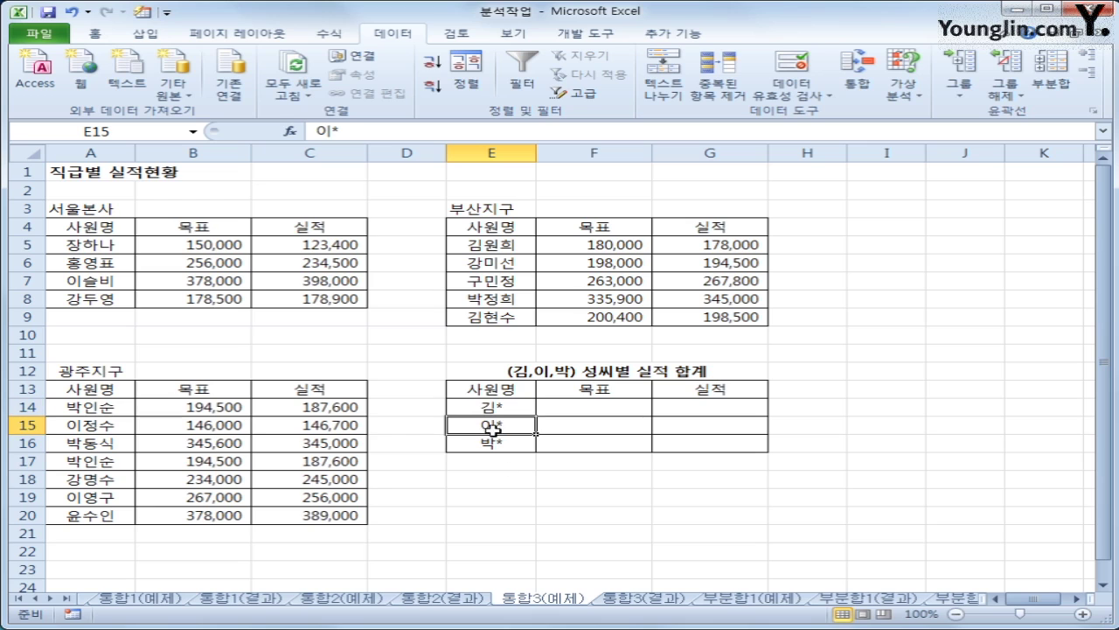
click(505, 446)
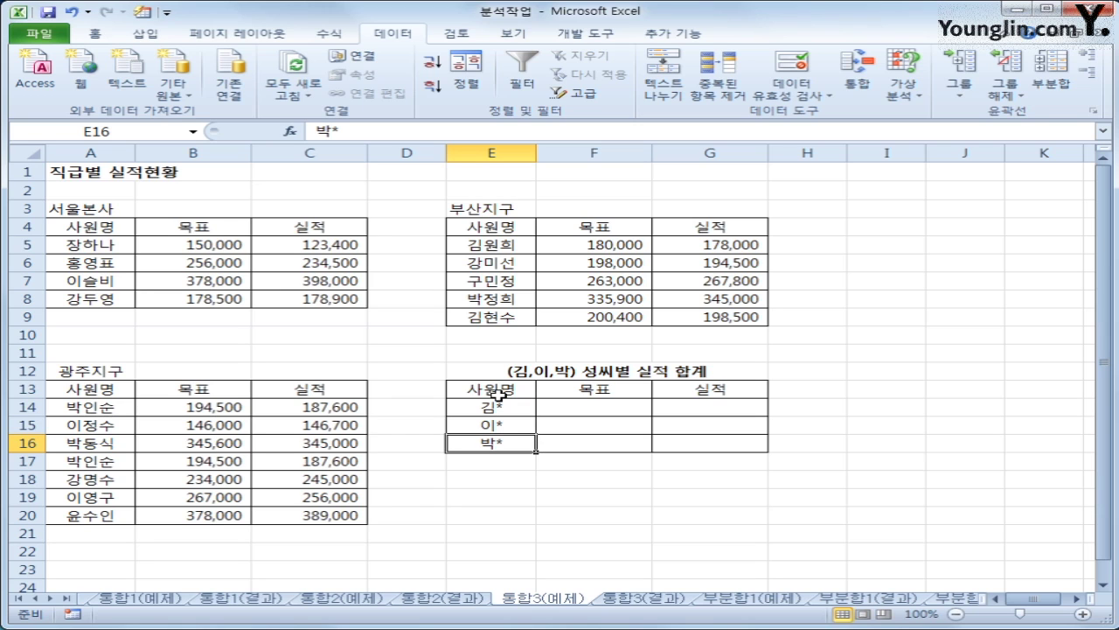
drag(498, 395, 703, 446)
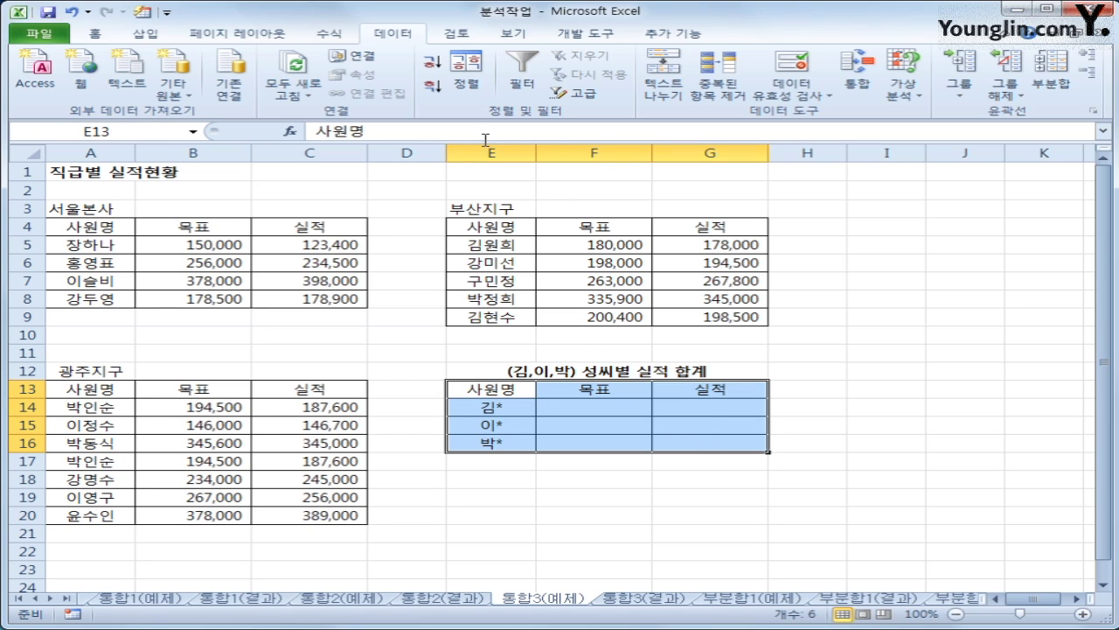
click(852, 87)
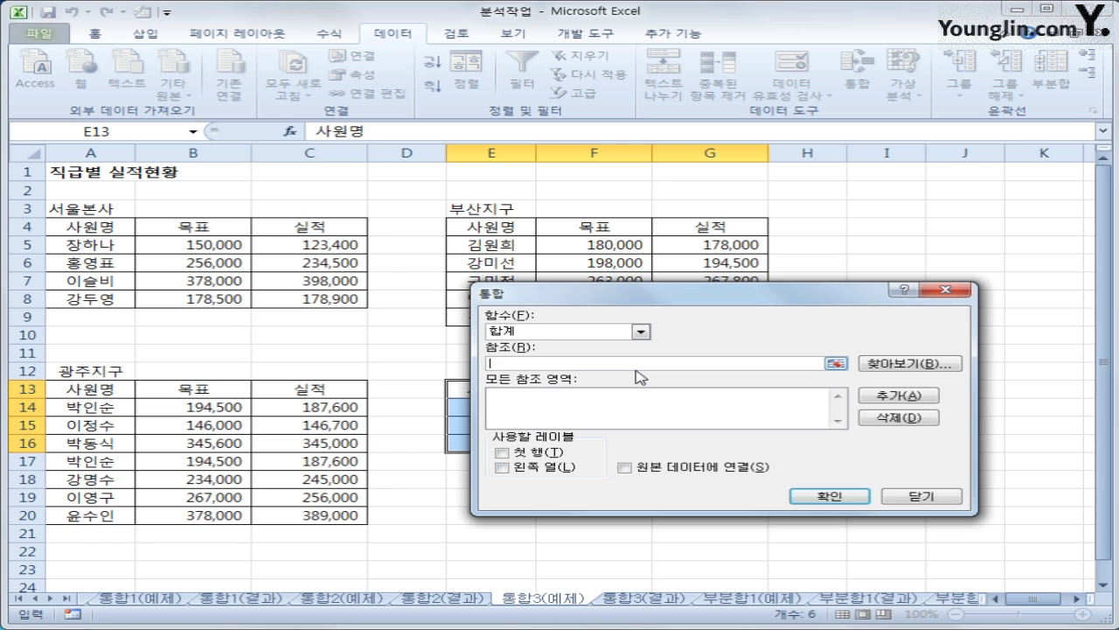
Add the 서울본사, 부산지구 and 광주지구 tables, A4:C8, E4:G9 and A13:C20, as the consolidation's reference ranges
drag(105, 224, 335, 298)
click(929, 398)
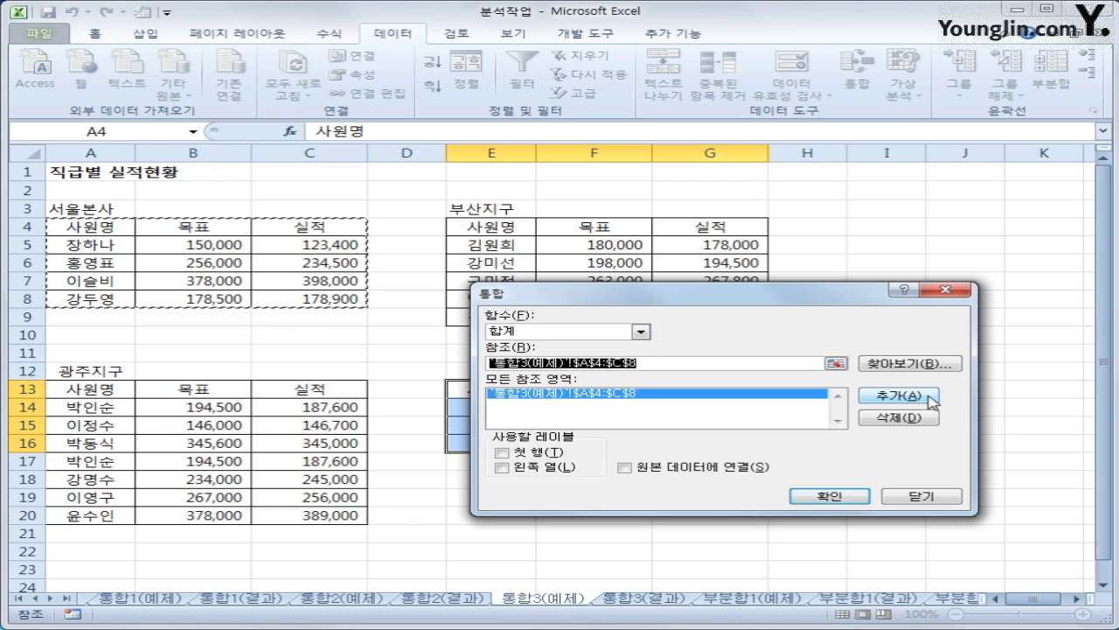
drag(494, 227, 690, 313)
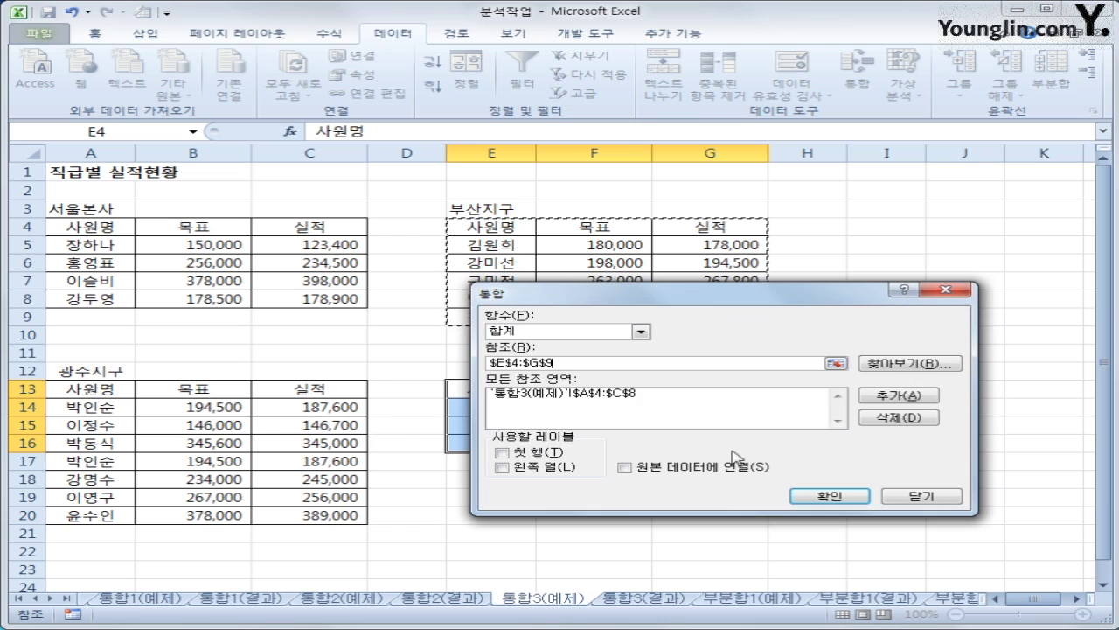
click(904, 398)
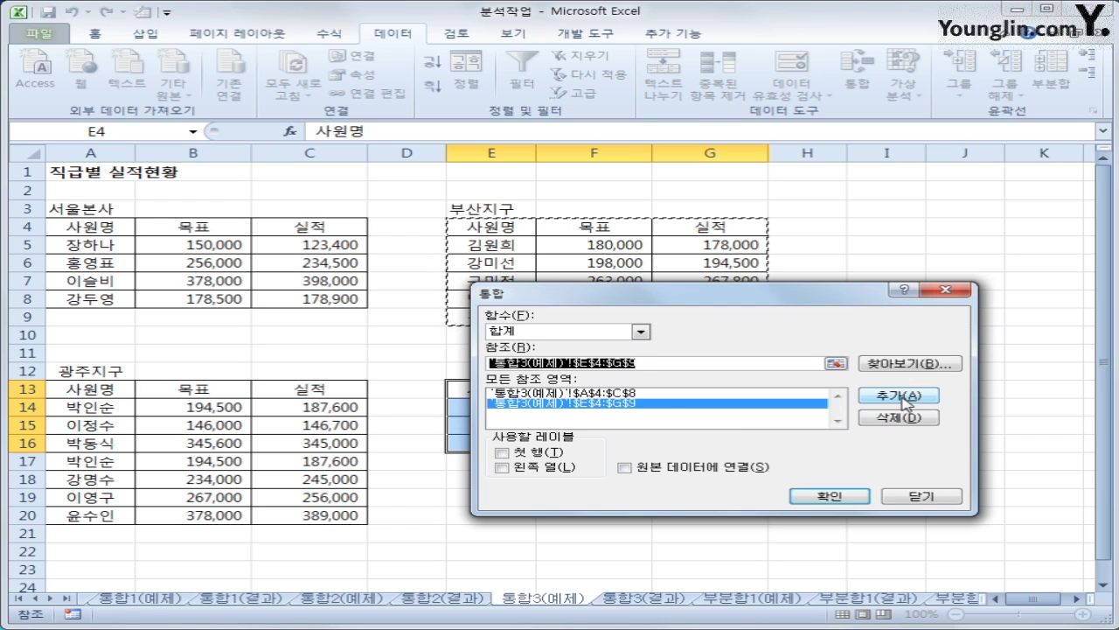
drag(96, 389, 302, 518)
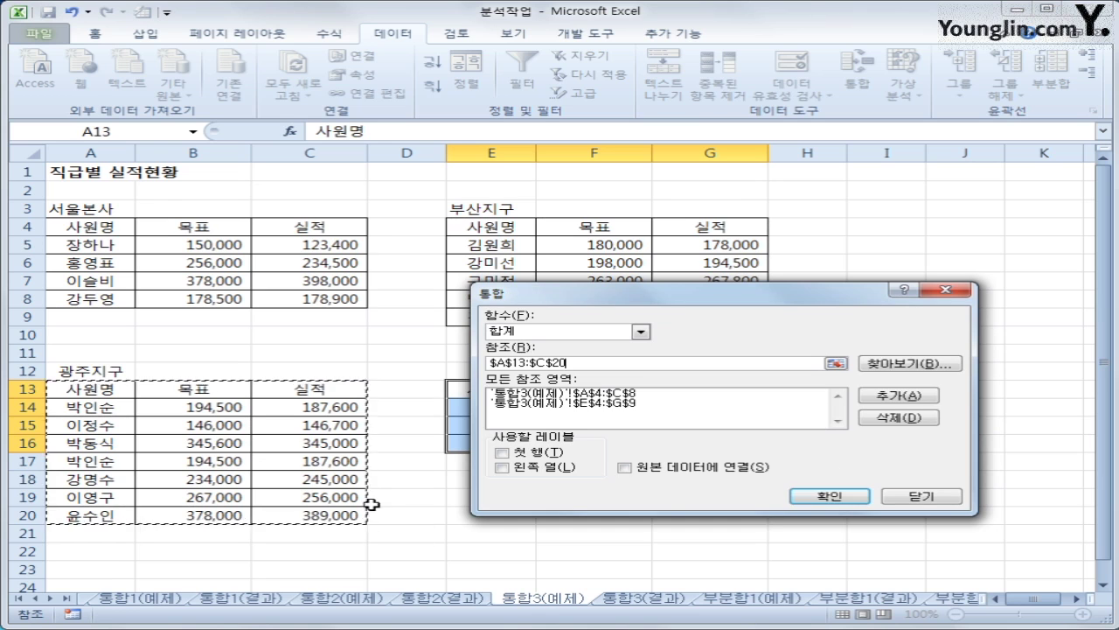
click(910, 399)
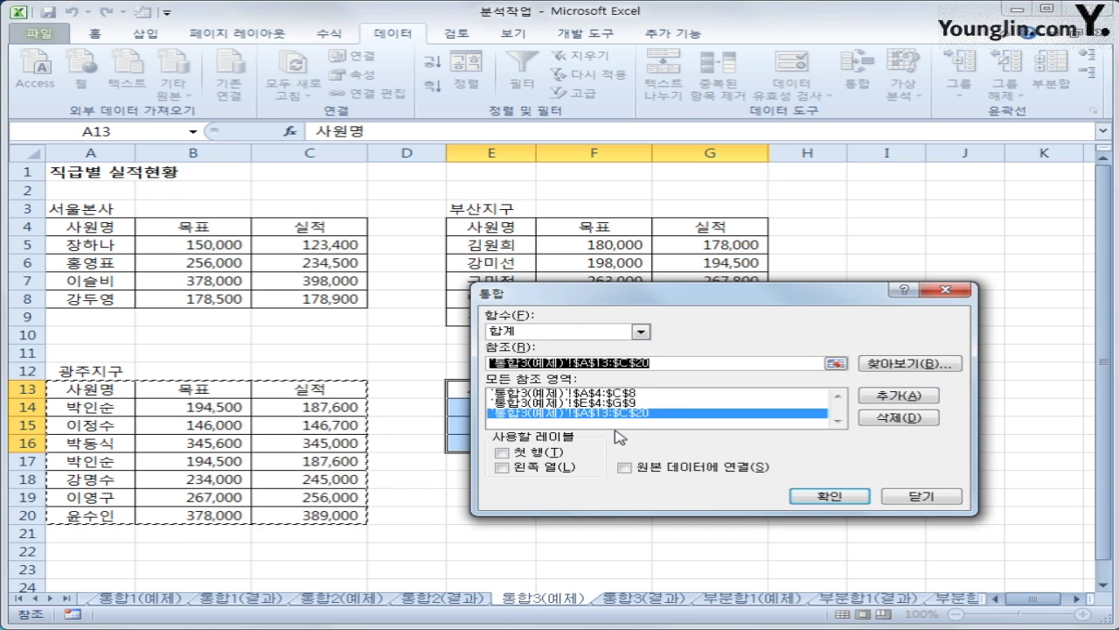
Use both the 첫 행 and 왼쪽 열 labels and run the consolidation into the surname summary table
click(537, 454)
click(537, 468)
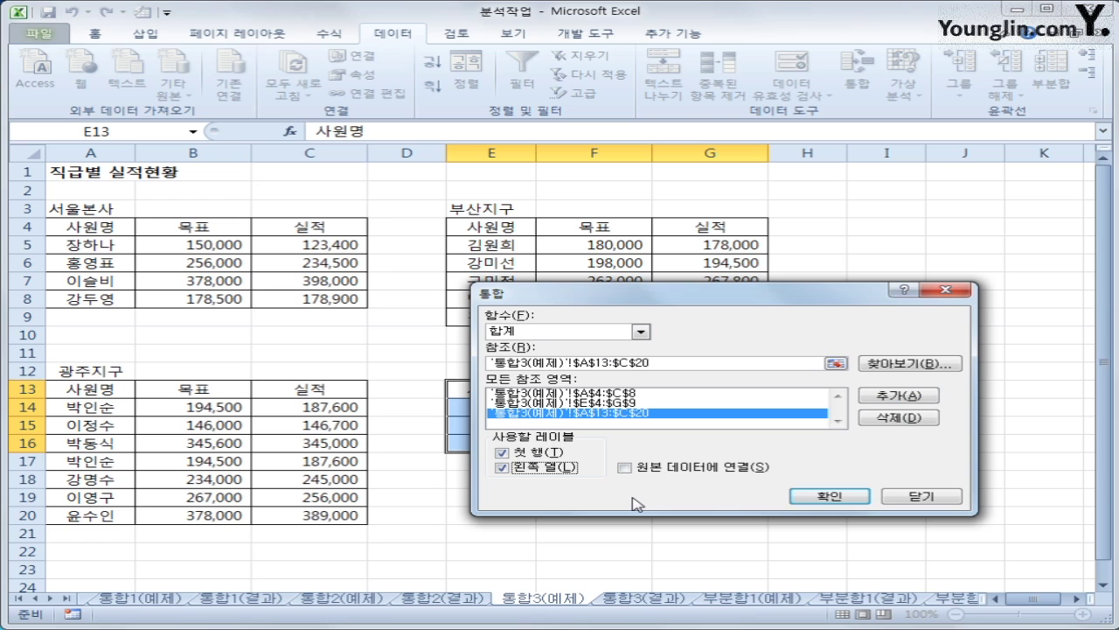
click(848, 495)
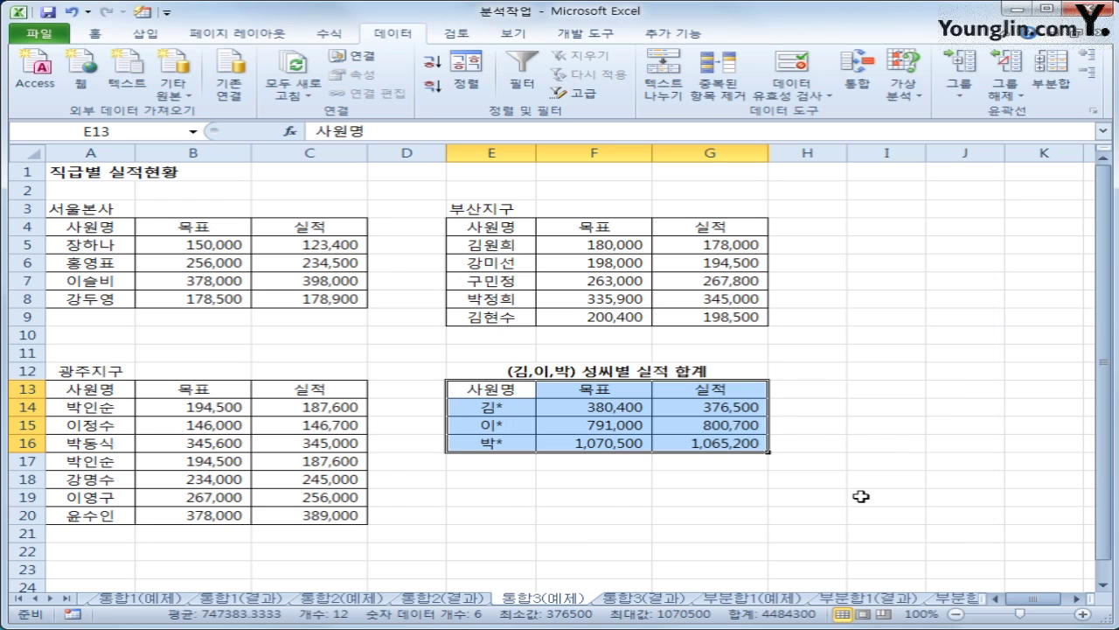
click(745, 446)
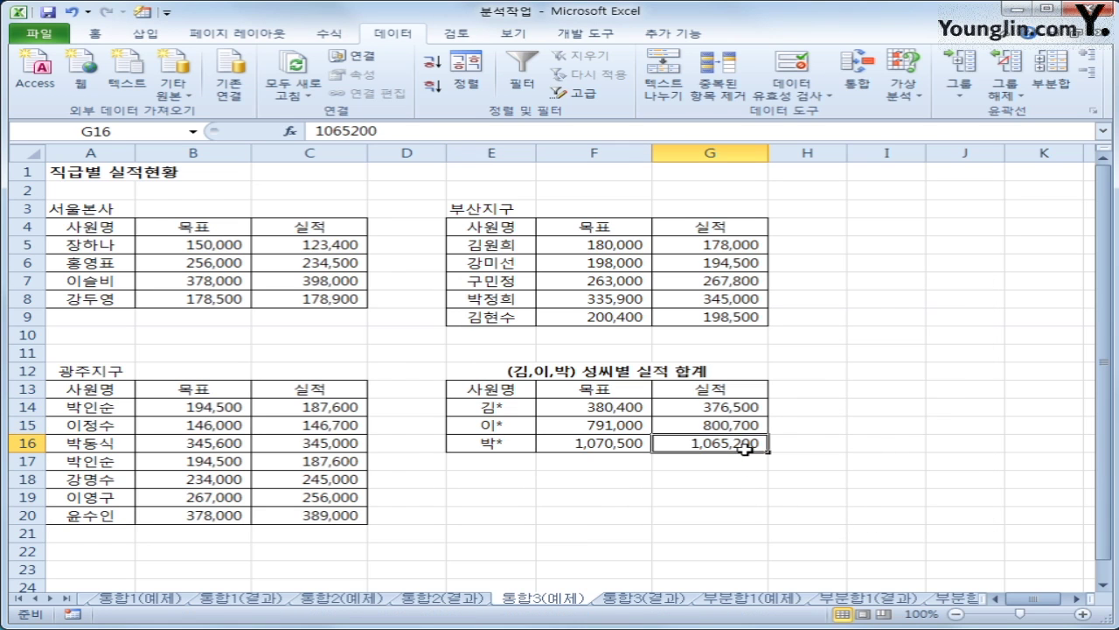